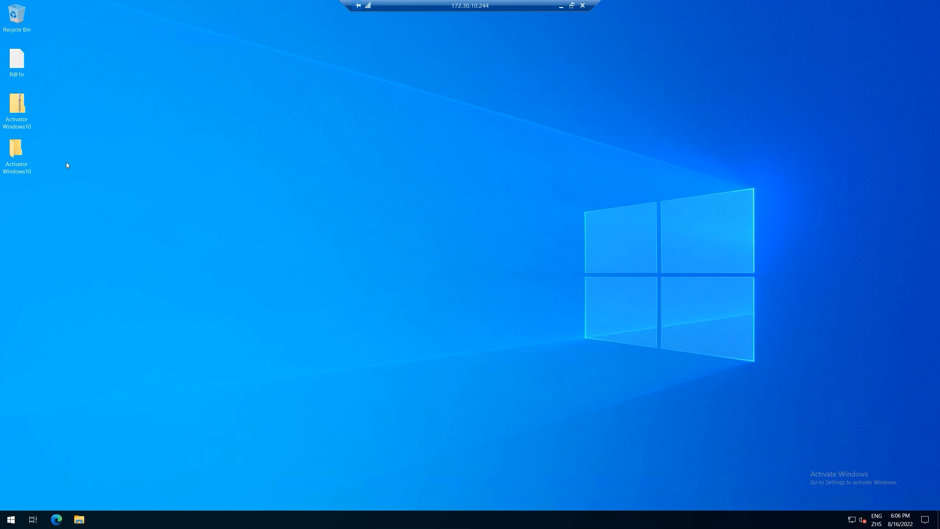
right_click(70, 139)
left_click(100, 168)
left_click(10, 520)
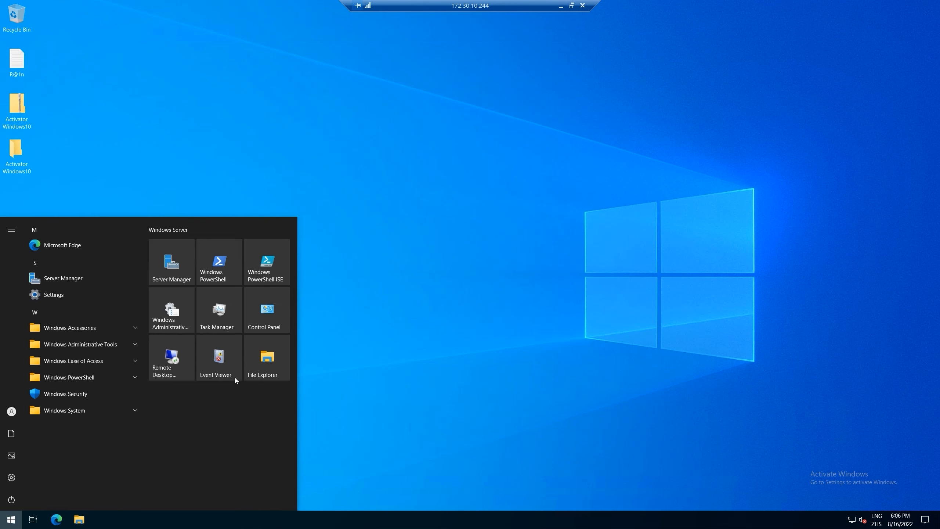
left_click(440, 264)
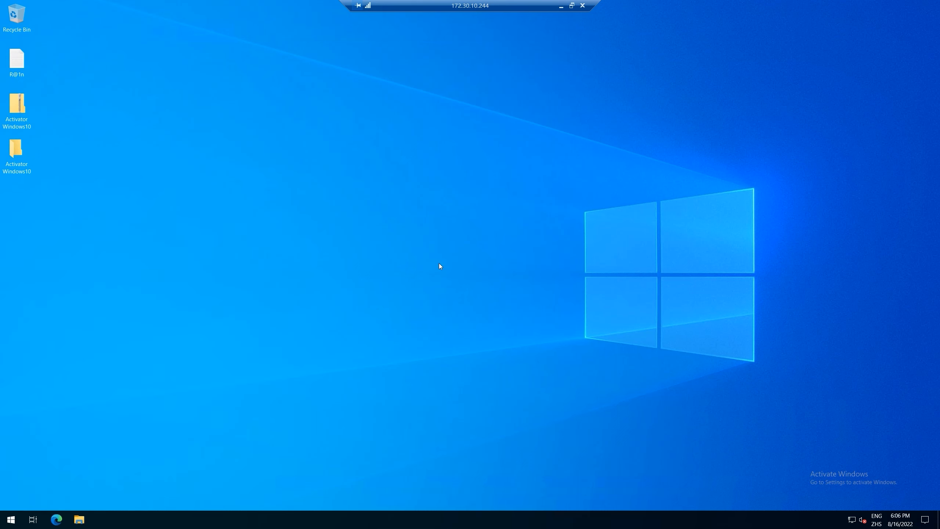
right_click(327, 221)
Step: Open Server Manager and dismiss the Windows Admin Center message
left_click(1, 524)
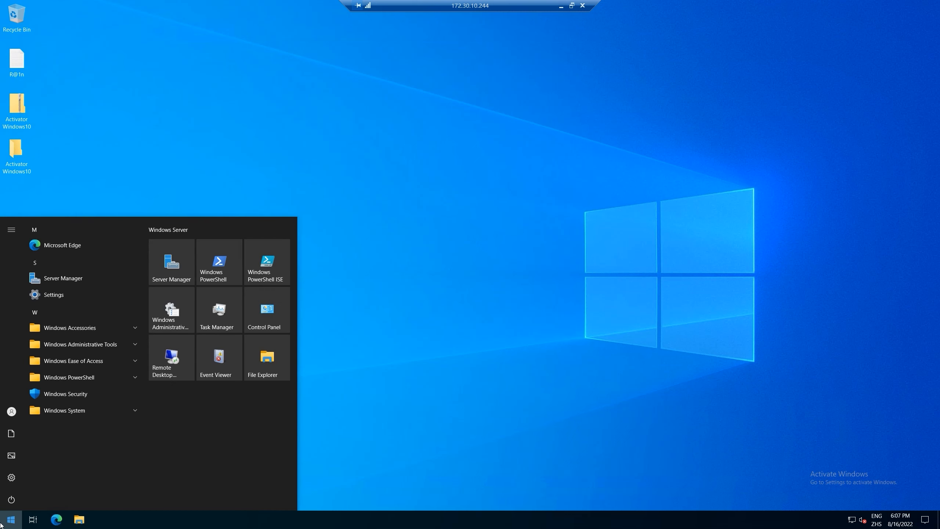
left_click(173, 271)
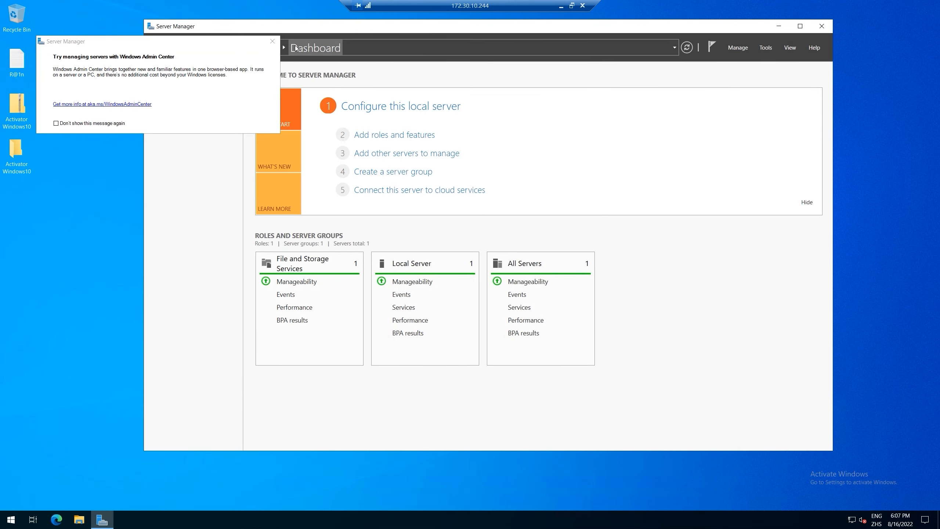
left_click(272, 41)
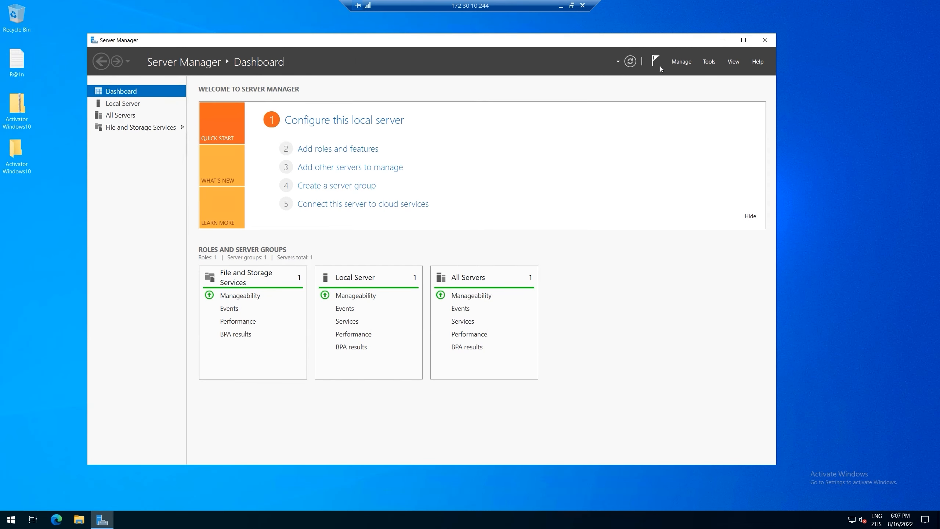
Step: Start the Add Roles and Features Wizard and proceed with the role-based or feature-based installation type
left_click(681, 61)
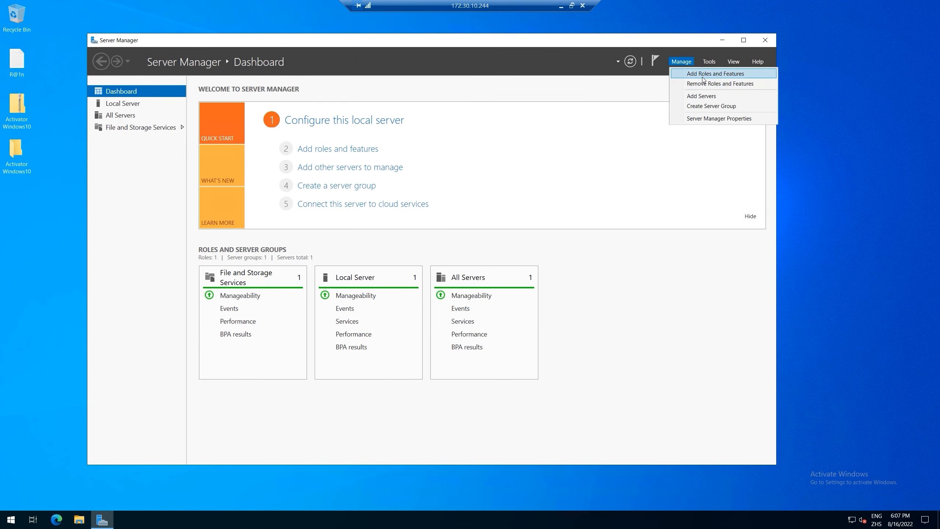
left_click(320, 150)
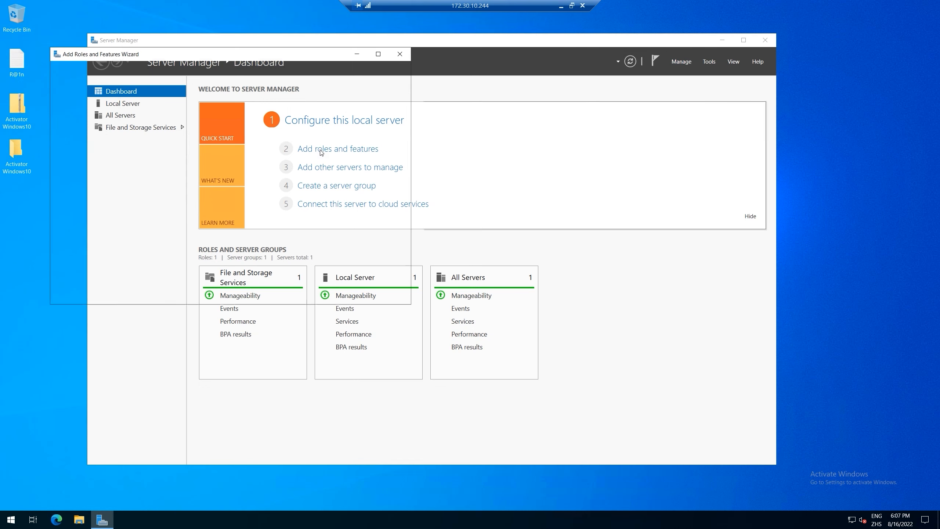
left_click_drag(273, 56, 433, 69)
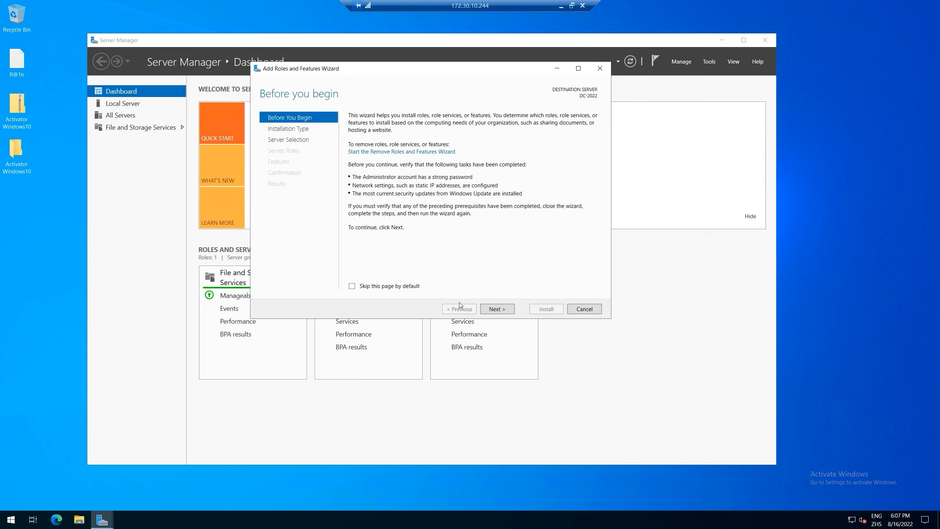
left_click(497, 310)
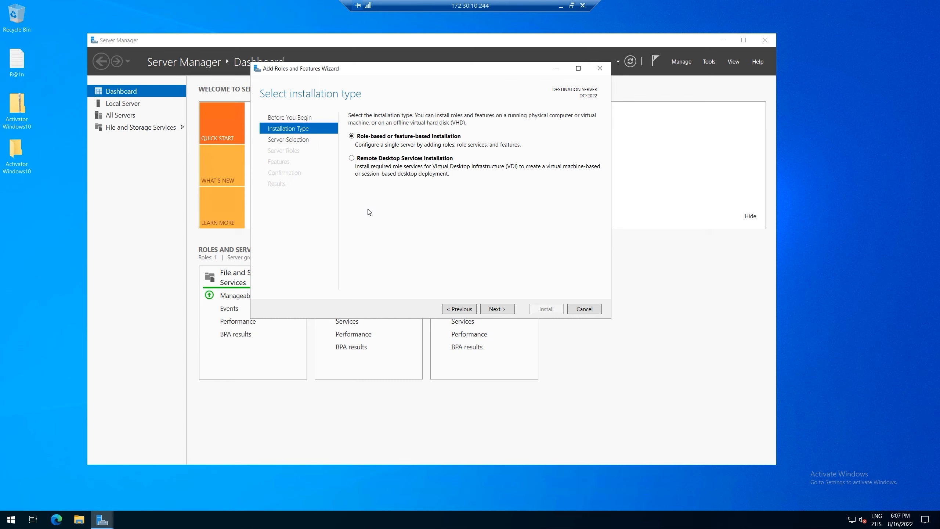
left_click_drag(403, 70, 384, 78)
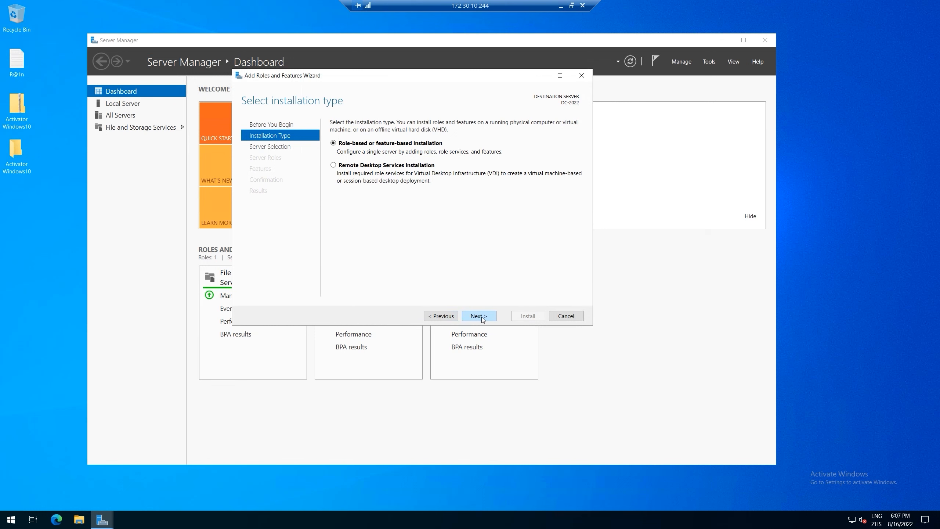
left_click(482, 318)
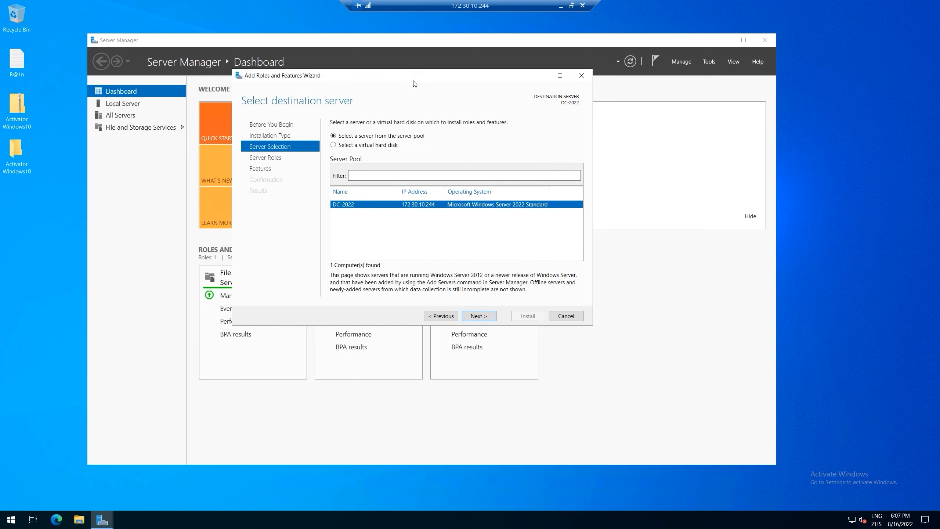
Step: Select DC-2022 from the server pool as the destination server and continue to the server roles
left_click_drag(414, 83, 378, 101)
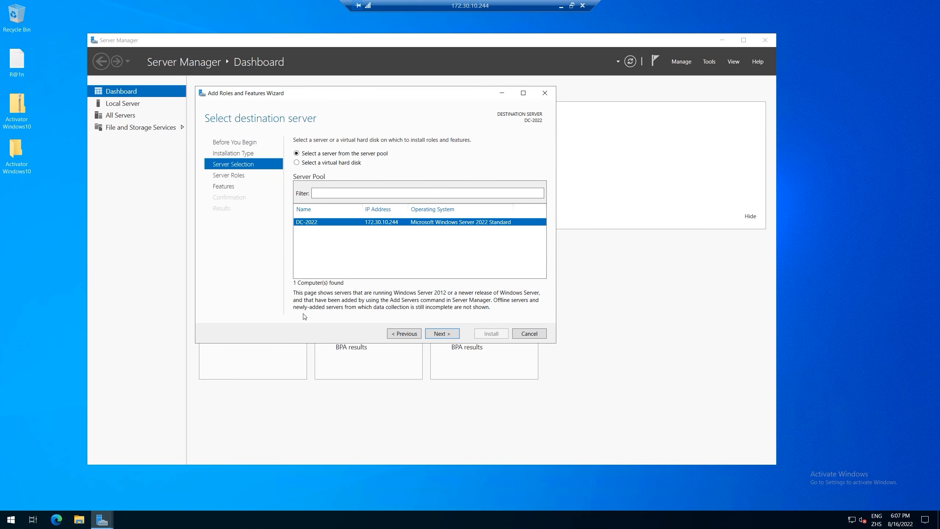
left_click(304, 163)
left_click(305, 154)
left_click(437, 334)
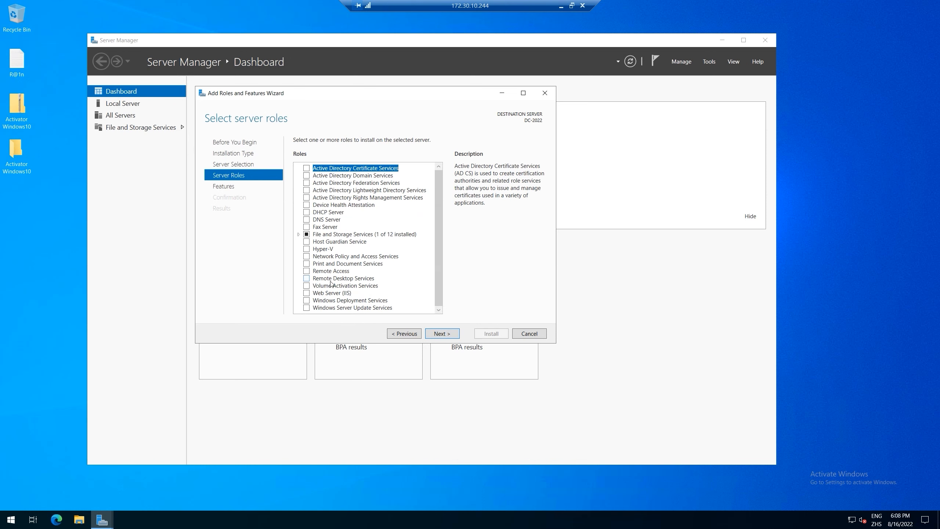
Step: Add the Active Directory Domain Services role together with its required features and management tools
left_click(408, 334)
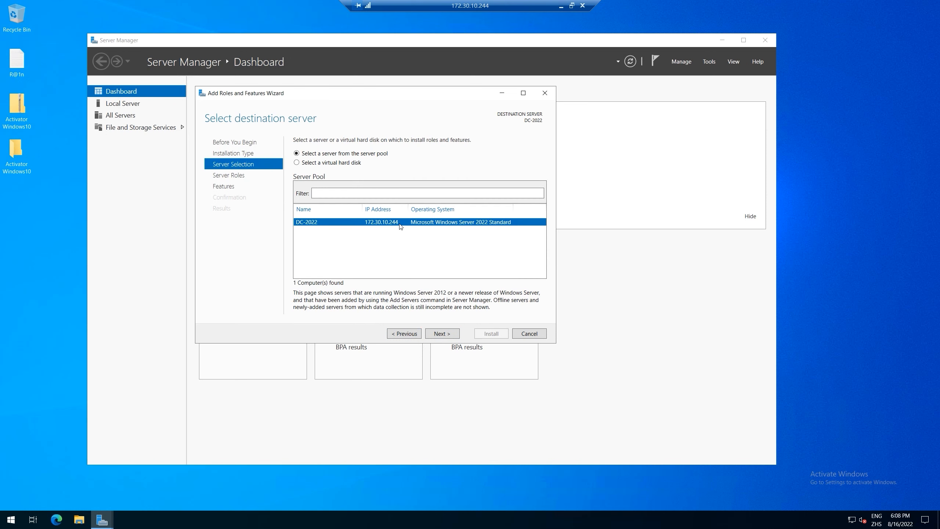
left_click(443, 335)
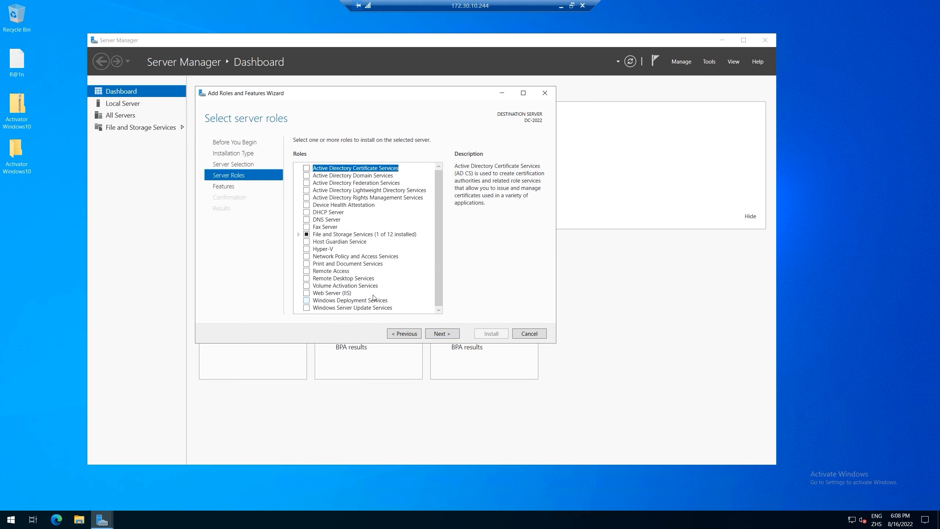
left_click(306, 176)
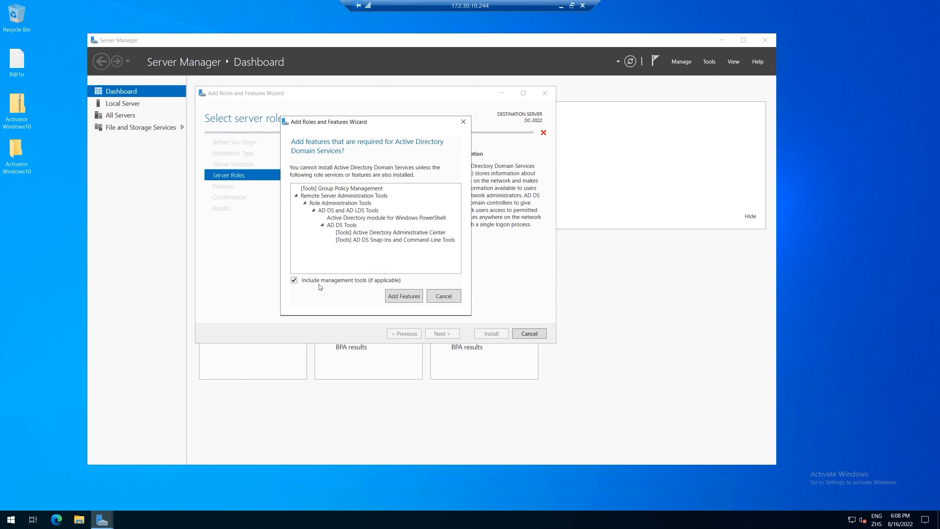
left_click(405, 297)
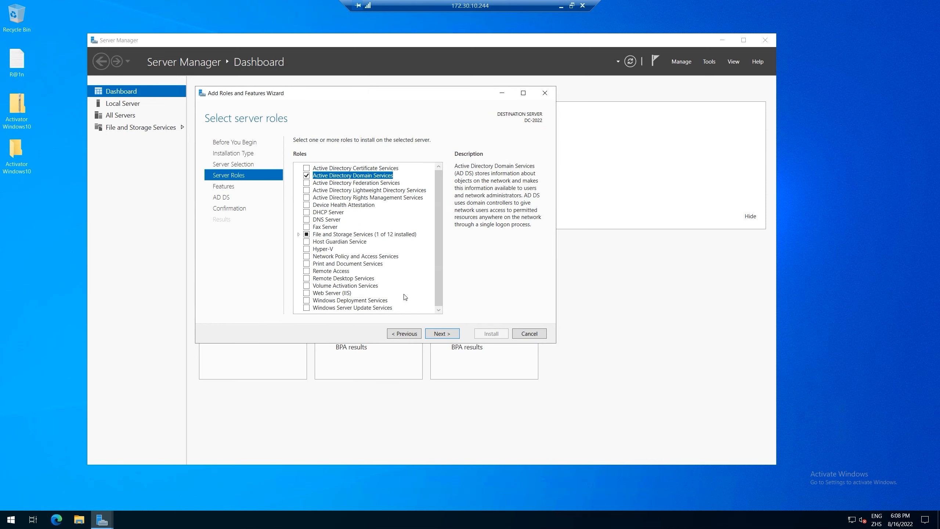
left_click(307, 219)
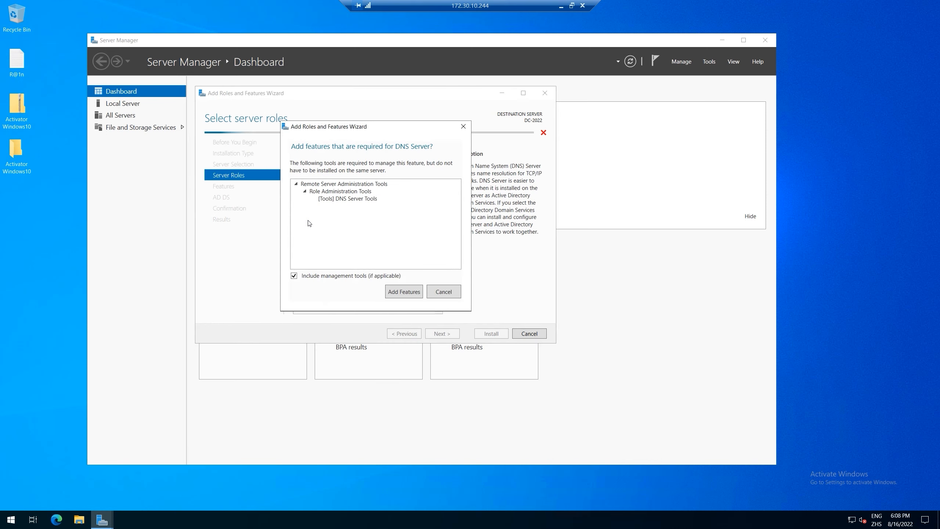
left_click(438, 293)
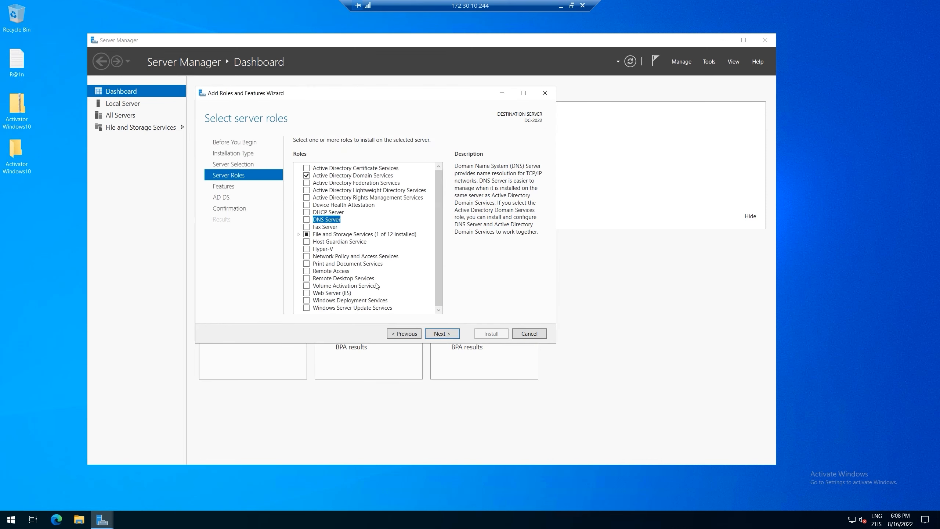
left_click(308, 212)
left_click(442, 293)
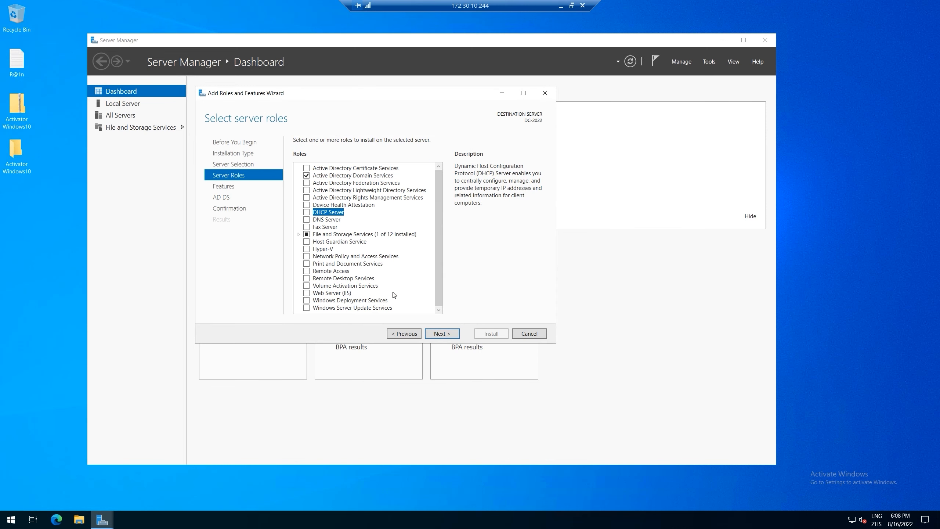
Step: Keep the preselected features, install Active Directory Domain Services on DC-2022 without automatic restart, and close the wizard
left_click(442, 333)
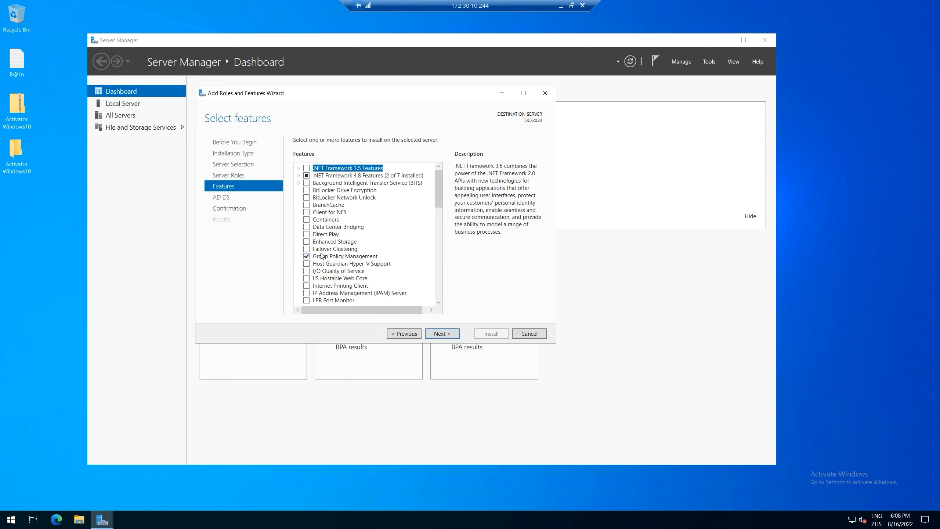
key("super+e")
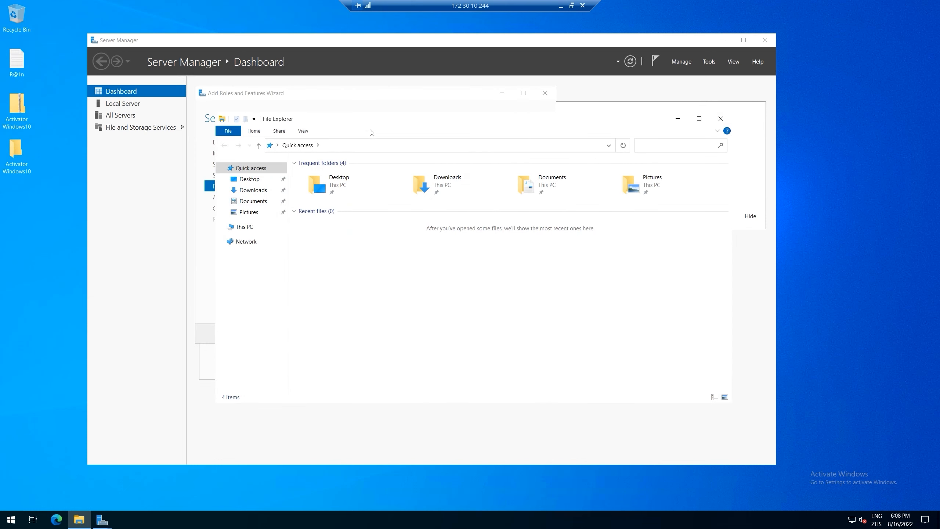
left_click_drag(377, 123, 351, 153)
left_click(659, 147)
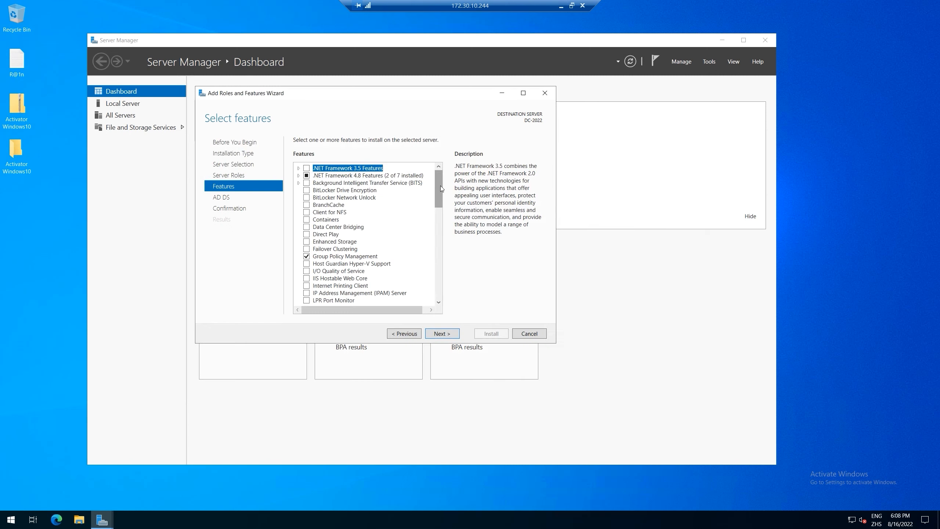
left_click(436, 334)
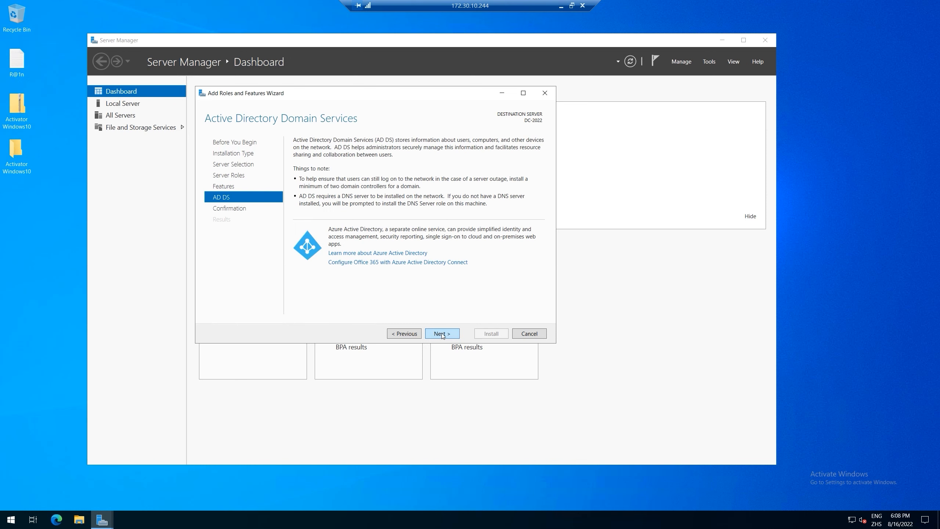
left_click(441, 333)
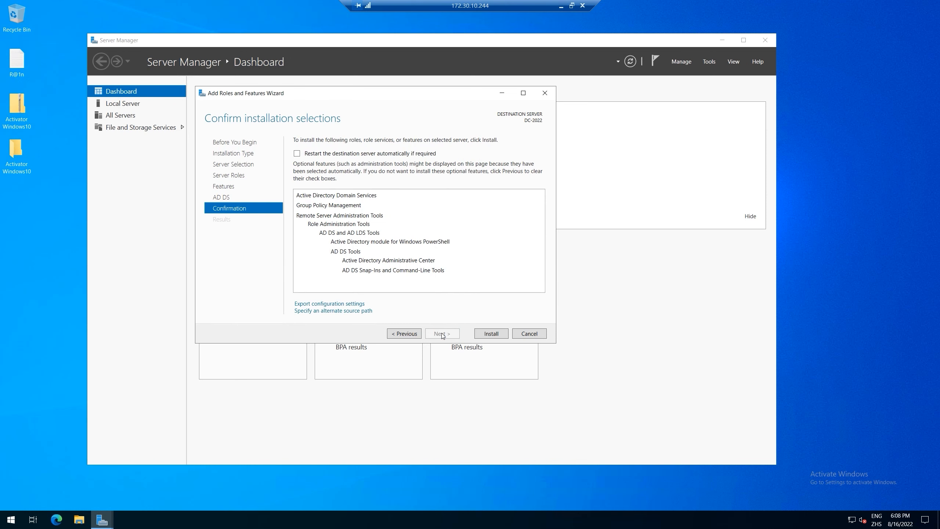
left_click(491, 335)
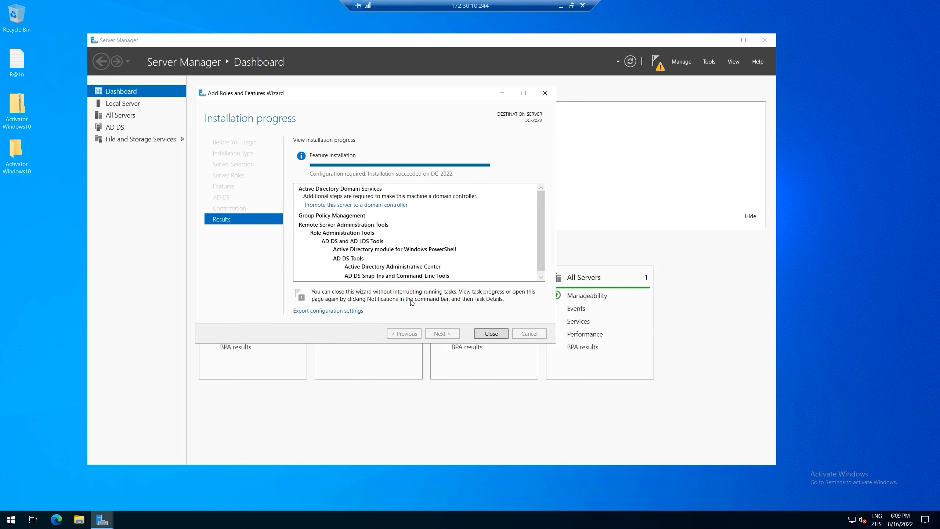
left_click(488, 334)
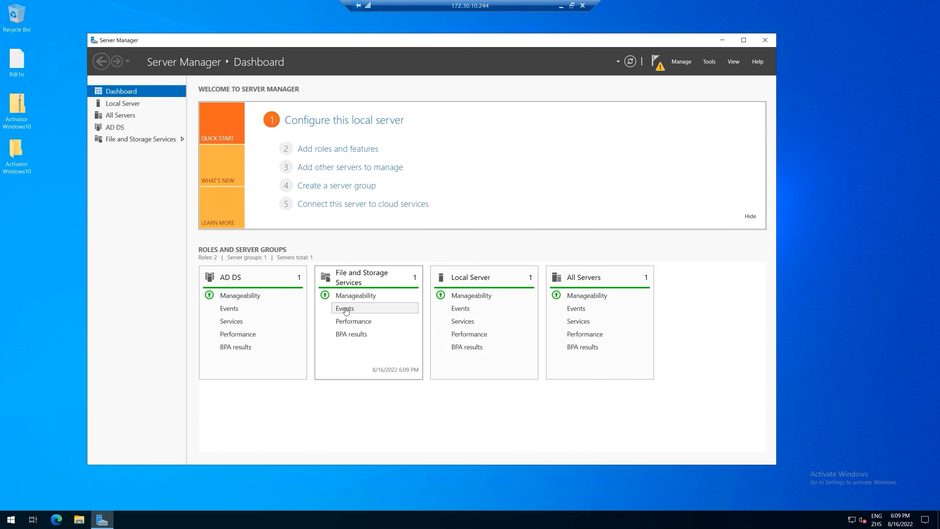
Step: Start promoting this server to a domain controller and choose to add a new forest
left_click(659, 63)
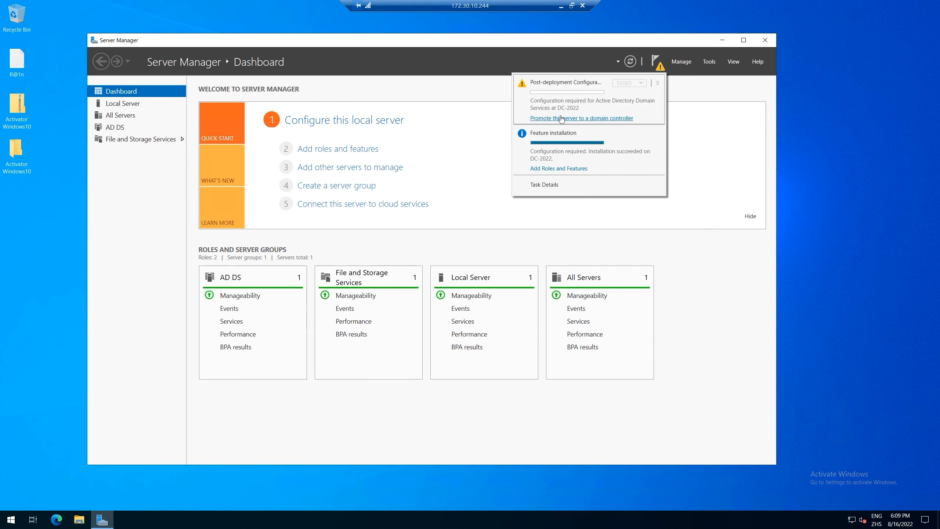
left_click(604, 119)
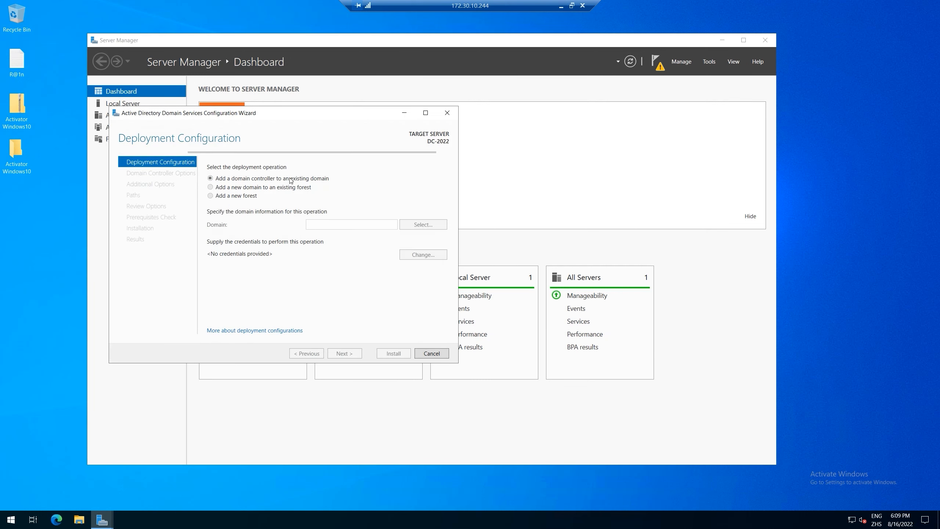
left_click_drag(297, 116, 487, 121)
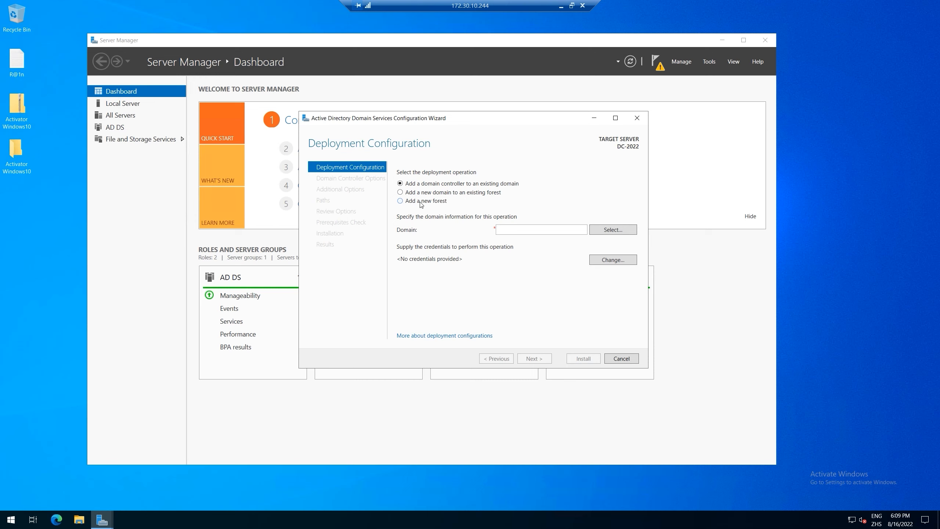
left_click(403, 201)
Step: Set the root domain name to AVATechnology.Com and continue to the domain controller options
left_click(534, 231)
type("AVA")
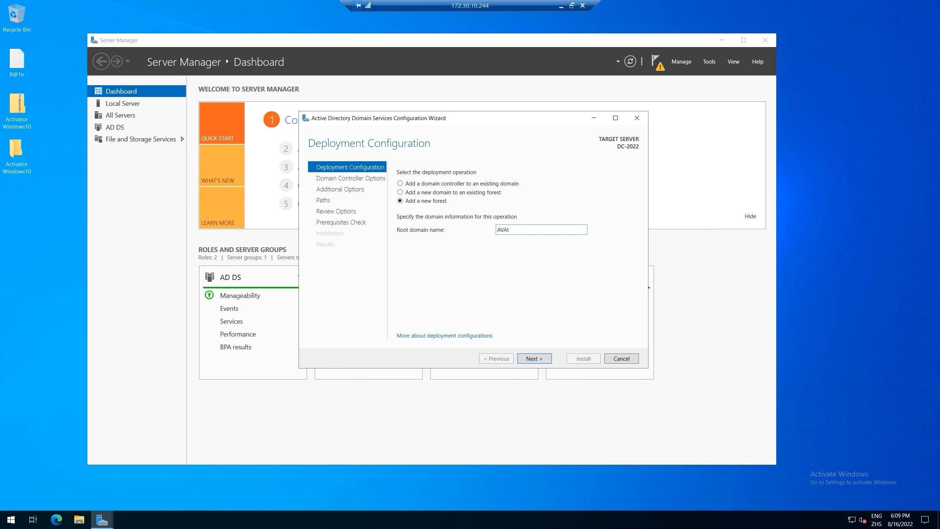
type("Technology.")
type("cal.co")
key("BackSpace")
key("BackSpace")
key("BackSpace")
key("BackSpace")
key("BackSpace")
key("BackSpace")
key("BackSpace")
key("BackSpace")
type("Com")
left_click(534, 357)
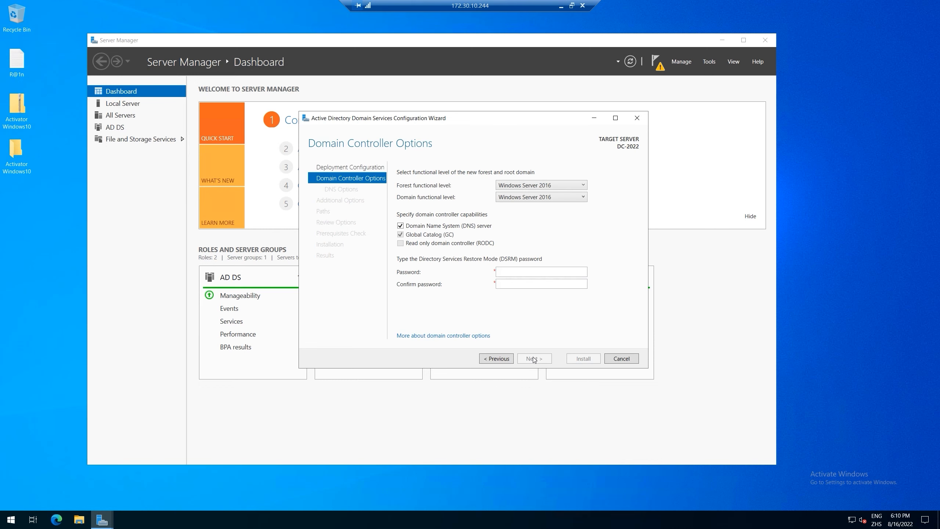
Step: Check the available forest and domain functional levels and leave both at Windows Server 2016
left_click_drag(519, 119, 424, 121)
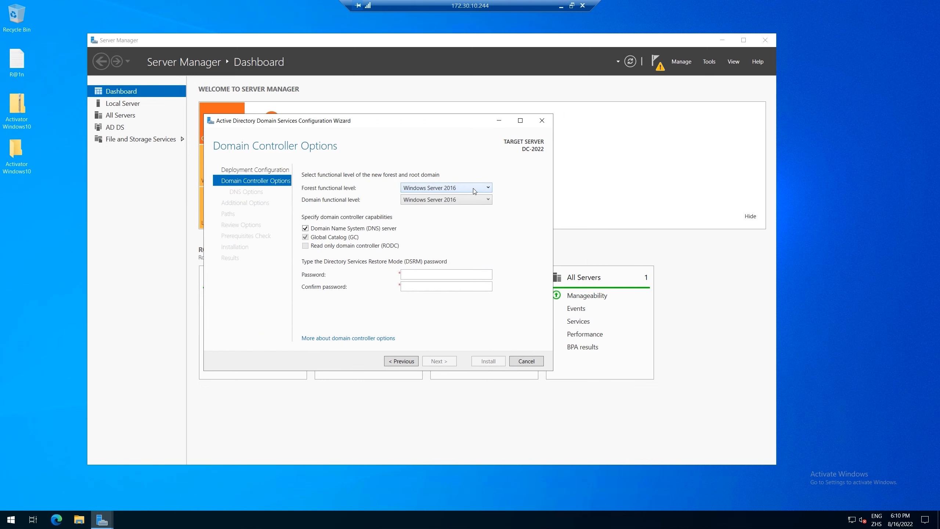
left_click(473, 188)
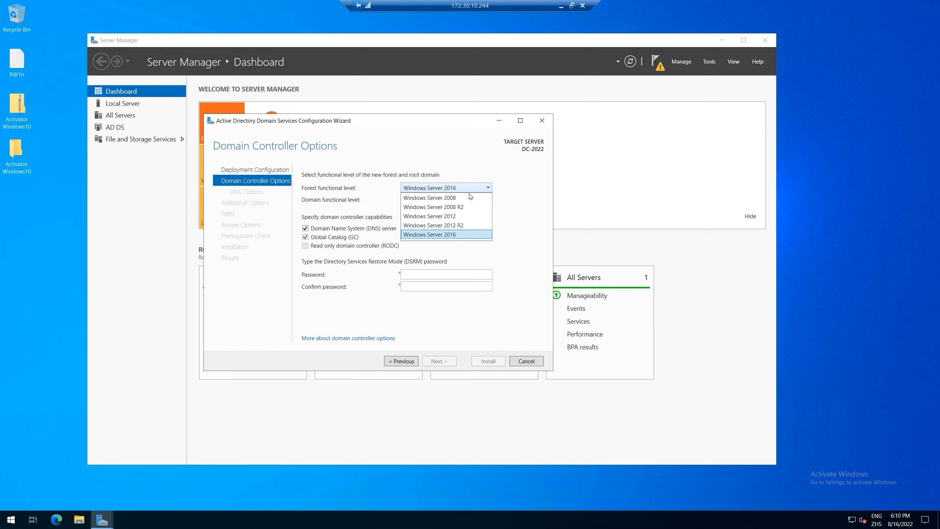
left_click(464, 184)
left_click(465, 201)
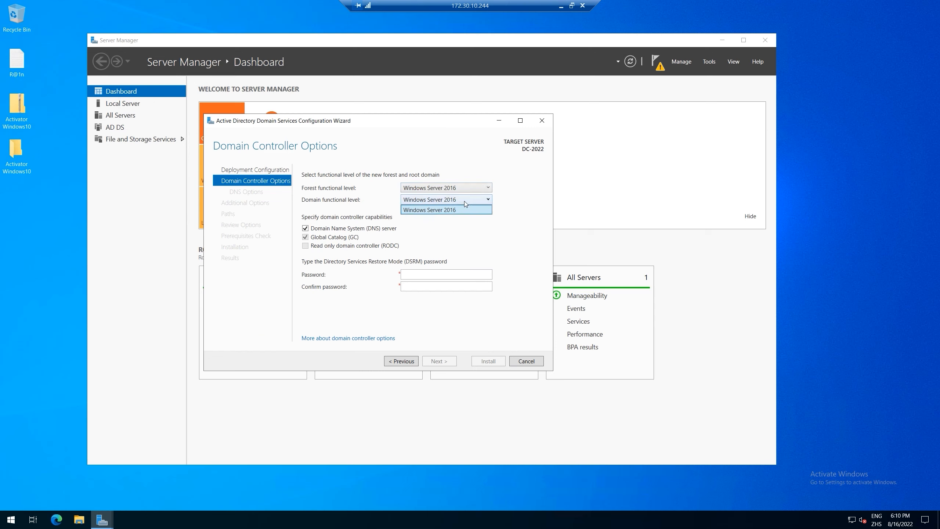
left_click(465, 202)
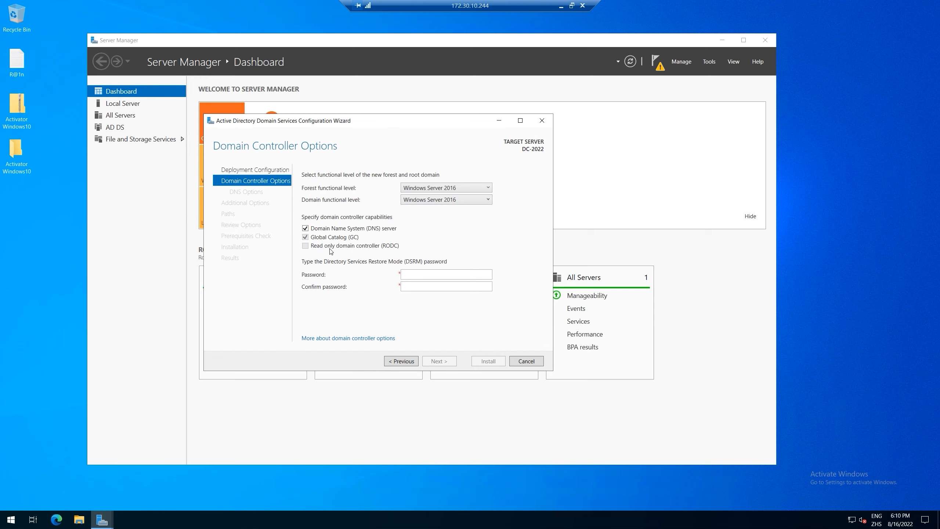
Step: Enter and confirm the Directory Services Restore Mode (DSRM) password and continue to the DNS options
left_click(420, 275)
type("•••••••••")
key("Tab")
type("•••••••••")
left_click(444, 362)
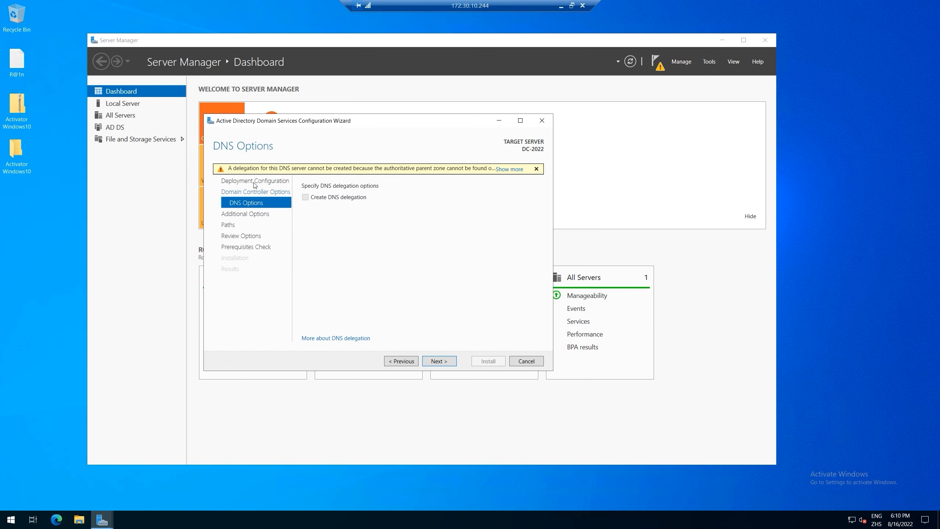
Step: Leave DNS delegation off, keep the NetBIOS name AVATECHNOLOGY and the default database, log and SYSVOL folders, and proceed to the review
left_click(443, 362)
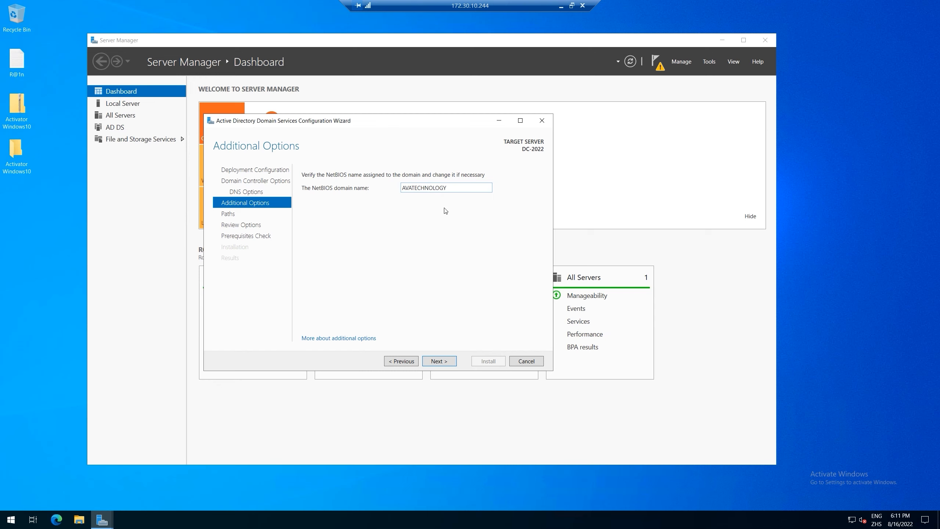
left_click(442, 364)
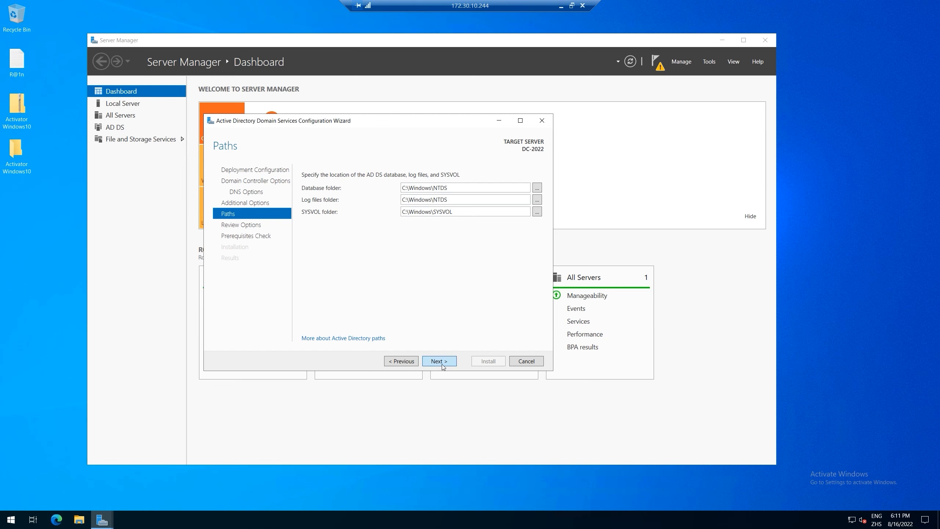
left_click(443, 364)
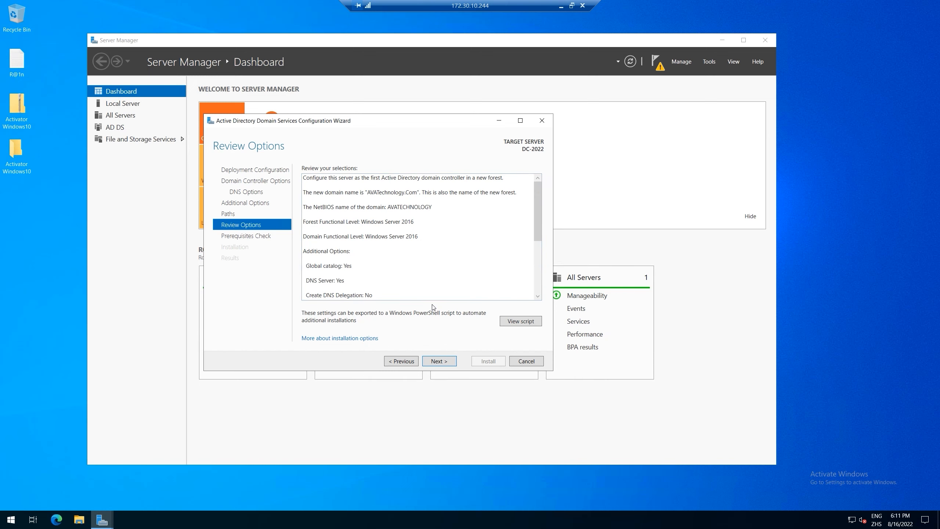
Step: Review the selected options through to the end, run the prerequisites check, and install the domain controller configuration
left_click_drag(539, 230, 537, 287)
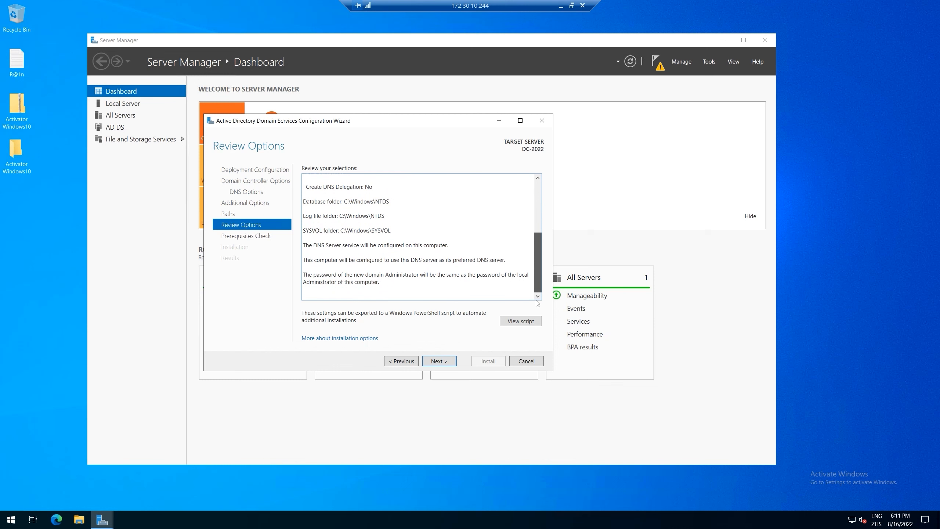
left_click(443, 365)
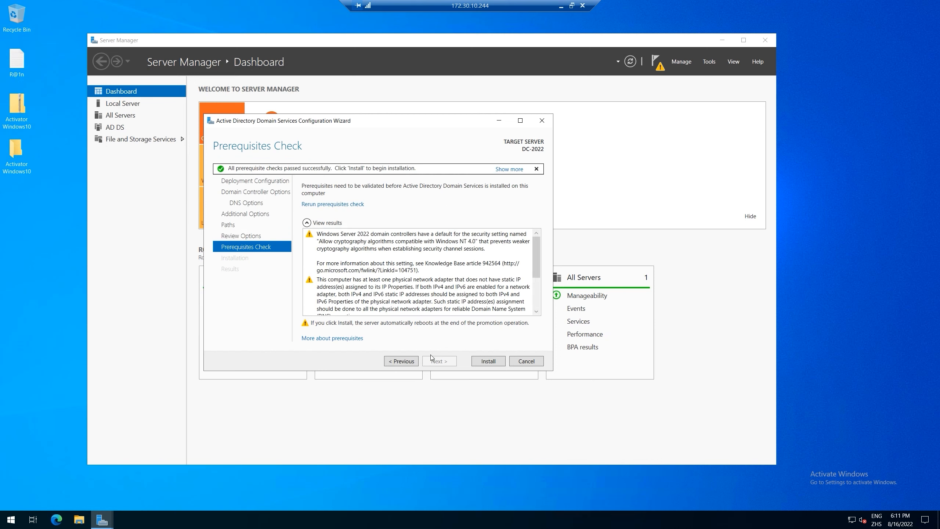
left_click(484, 362)
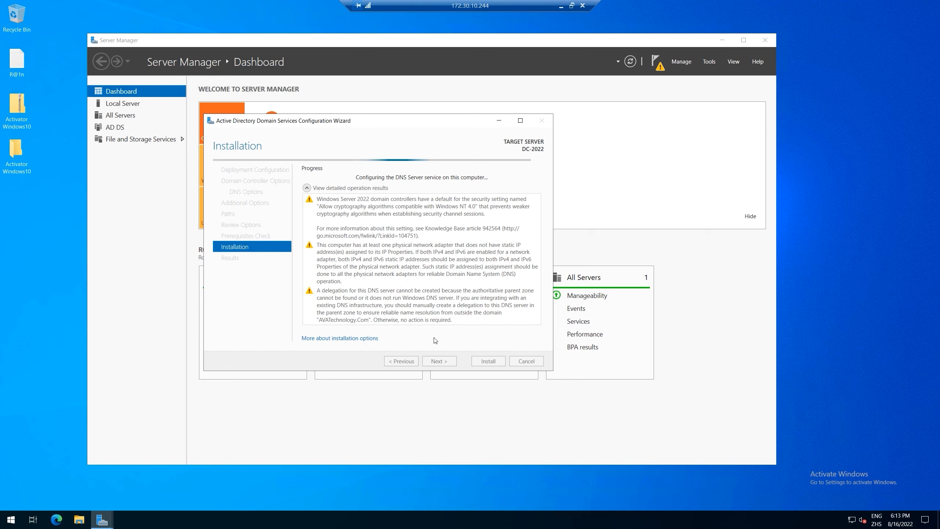
left_click_drag(388, 126, 427, 134)
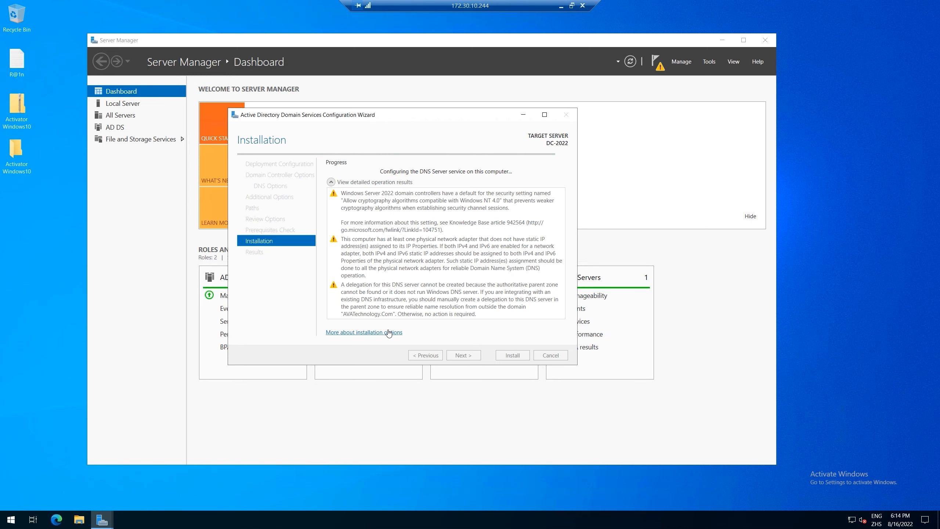
left_click_drag(436, 122, 485, 128)
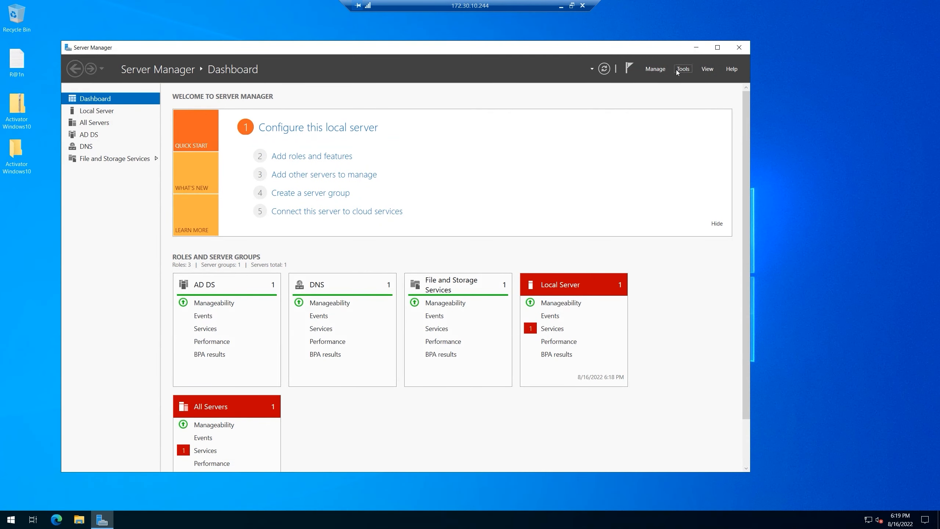
Step: Check the roles on the maximized Server Manager dashboard after the restart, and close Server Manager
left_click(656, 69)
left_click(720, 48)
left_click(720, 49)
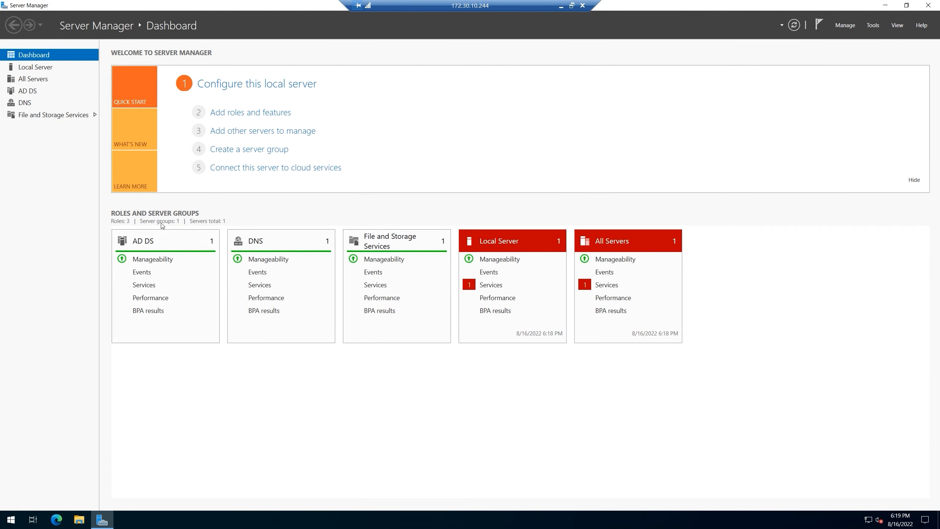
left_click(929, 6)
right_click(372, 180)
left_click(394, 208)
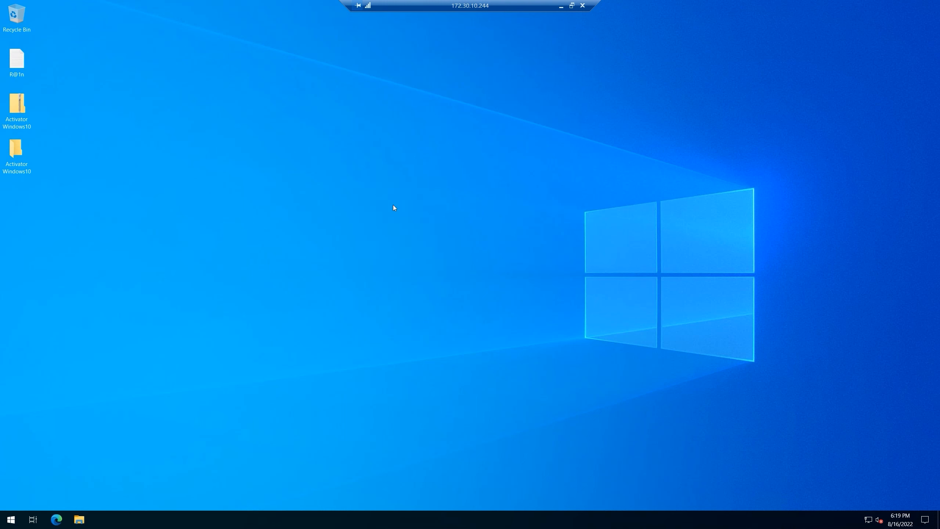
Step: Open a Command Prompt and run nslookup to check the server's default DNS server
key("super+r")
key("Return")
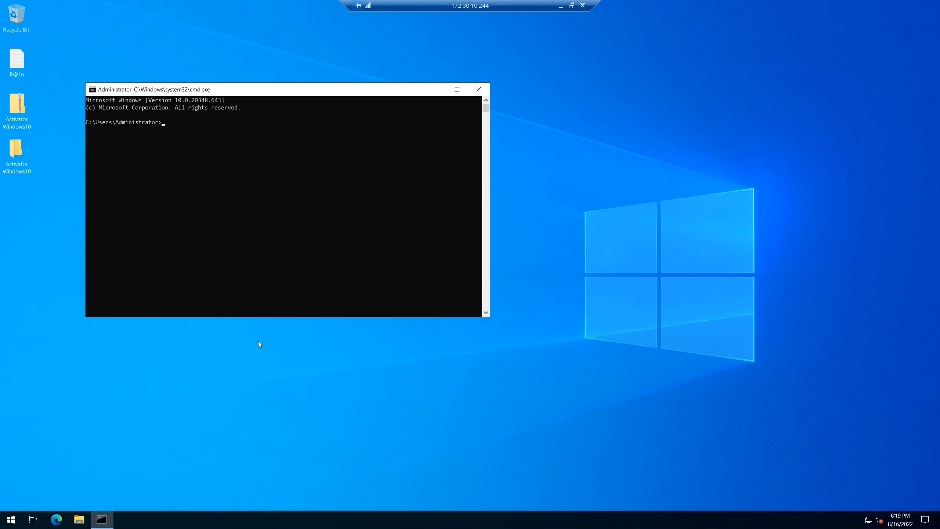
type("nslookup")
key("Return")
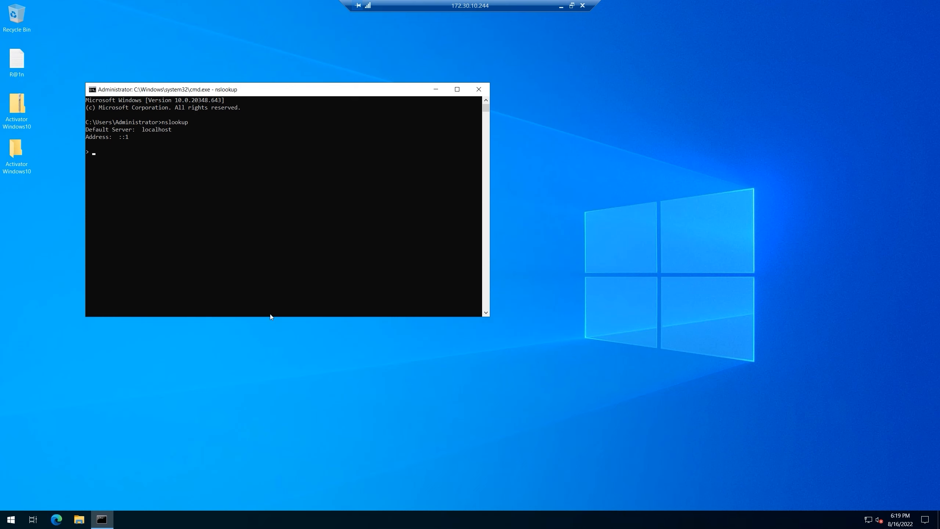
left_click_drag(183, 94, 430, 164)
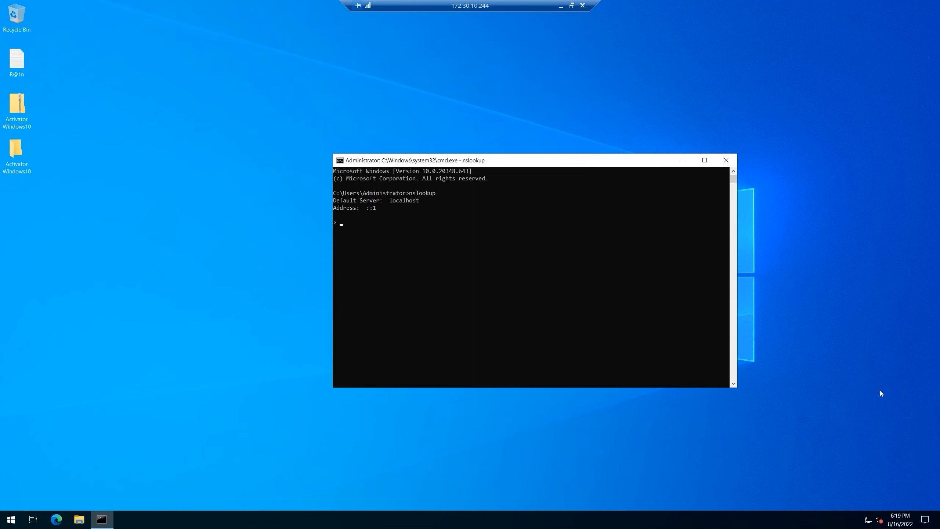
Step: Open the Internet Protocol Version 4 (TCP/IPv4) properties of the Ethernet adapter from the network settings
right_click(868, 520)
left_click(863, 506)
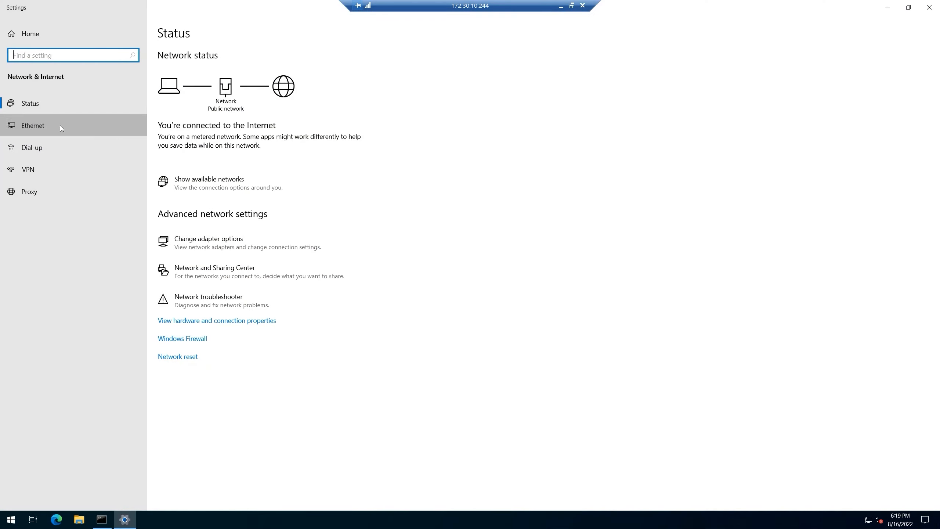
left_click(60, 126)
left_click(847, 69)
right_click(255, 174)
left_click(278, 258)
double_click(283, 254)
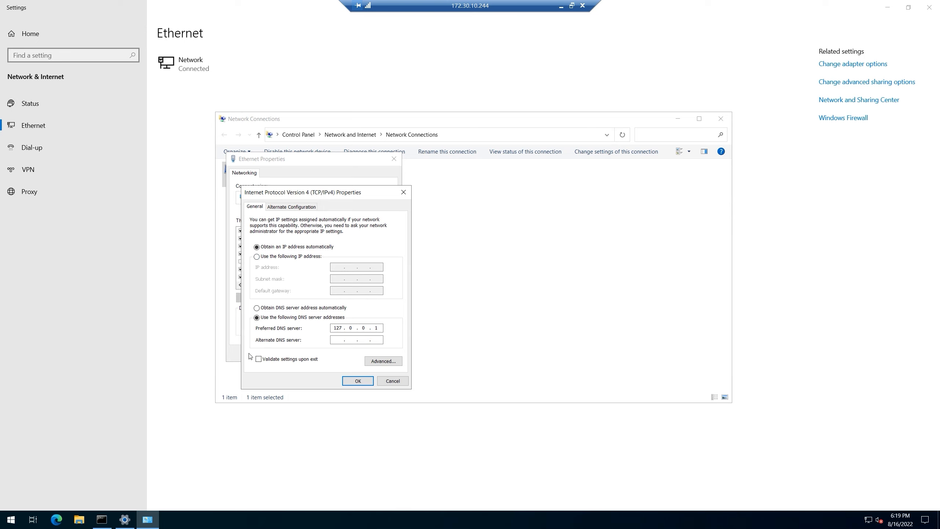
Step: Open a second Command Prompt beside the IPv4 properties and run ipconfig to read the adapter's addresses
key("super+r")
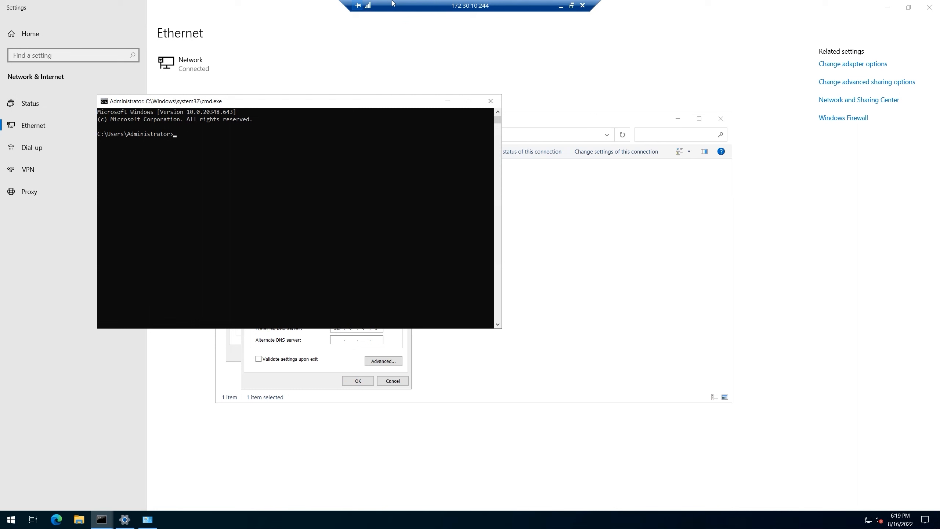
left_click_drag(317, 105, 690, 181)
left_click(610, 274)
type("ipconfig")
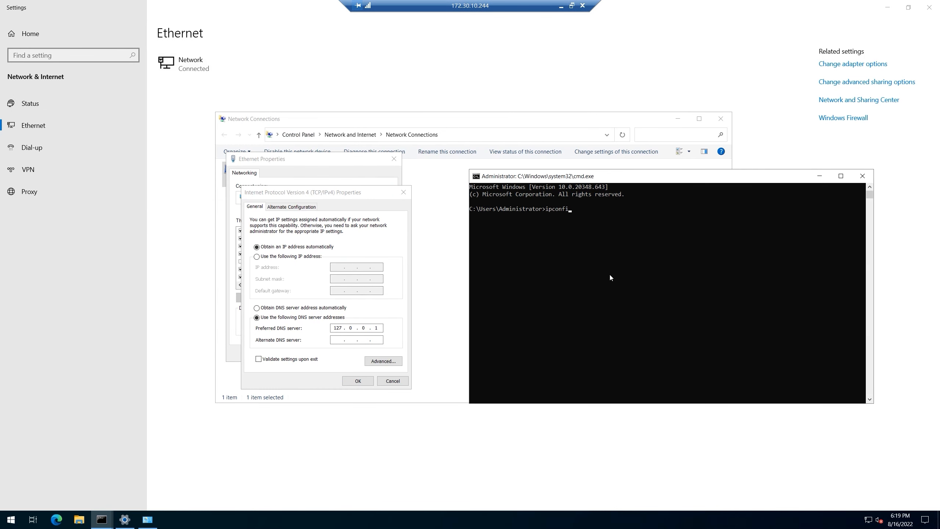
key("Return")
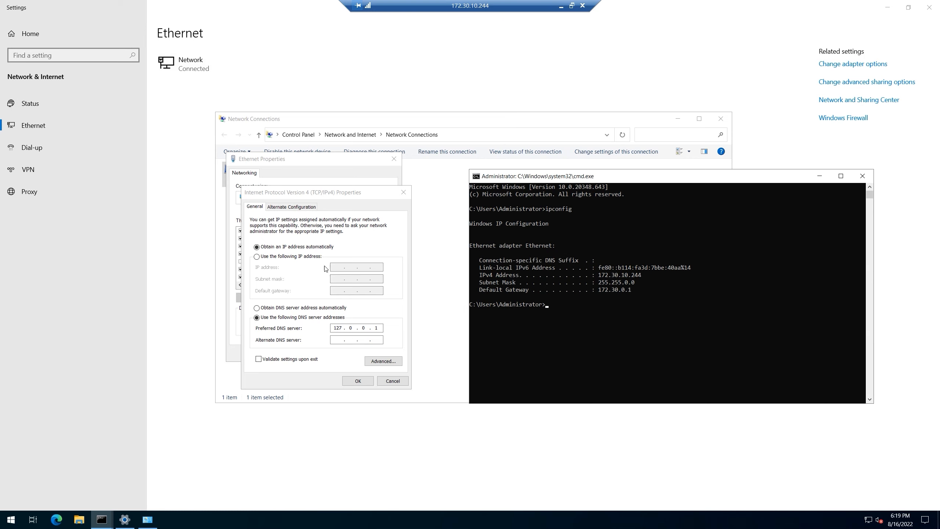
Step: Assign the static IP address 172.30.10.244 with the subnet mask and gateway reported by ipconfig, and set the preferred DNS server to 172.30.10.244
left_click(289, 257)
left_click(510, 122)
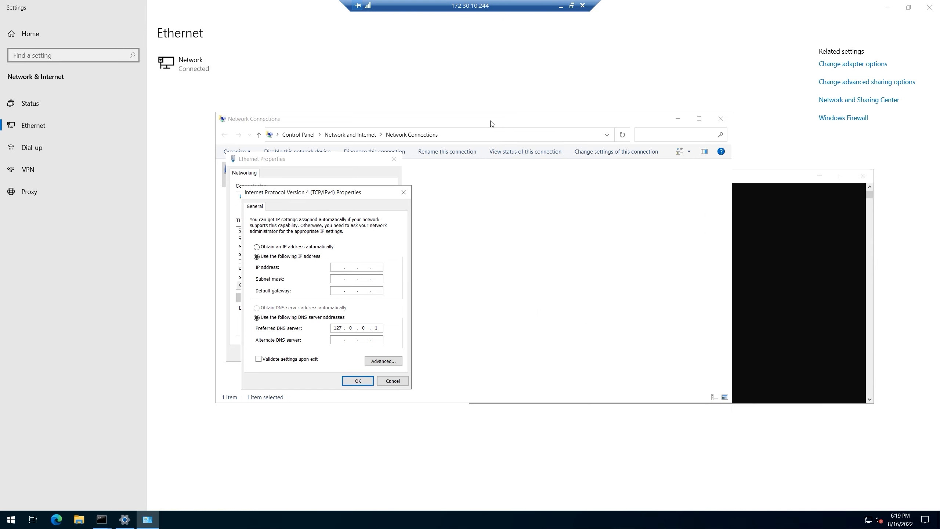
left_click_drag(757, 174, 197, 219)
left_click_drag(314, 329, 175, 329)
left_click(344, 270)
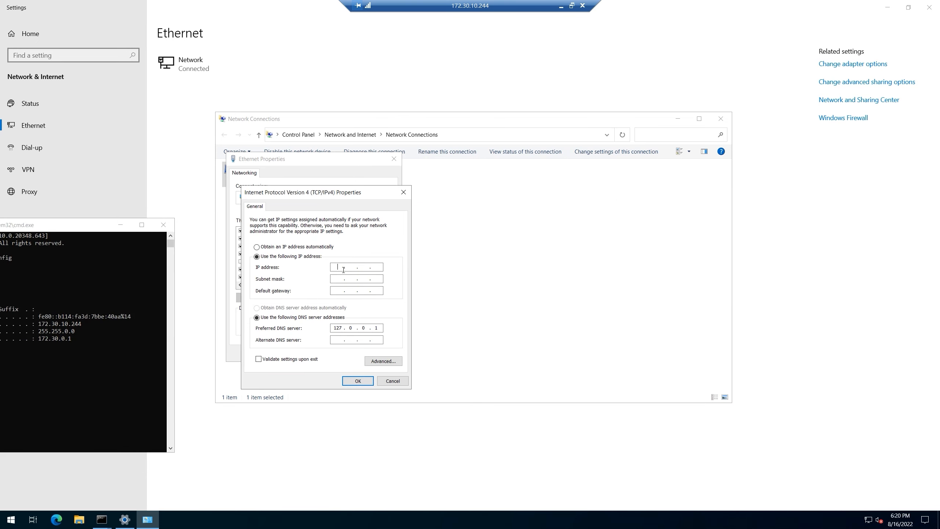
type("172 . 30 . 10 . 244")
left_click(341, 278)
type("172 . 30")
double_click(342, 327)
type("172 . 30 . 10 . 244")
left_click(358, 381)
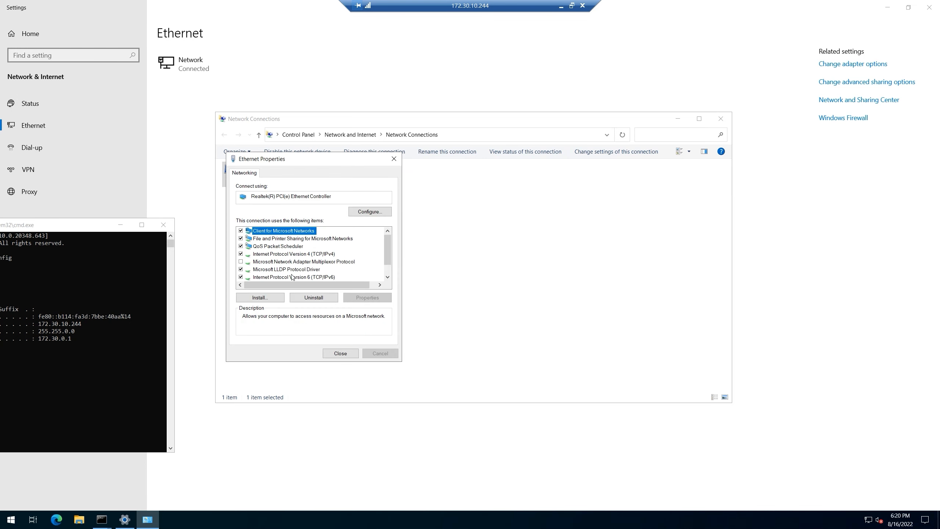
Step: Disable Internet Protocol Version 6 (TCP/IPv6) on the Ethernet adapter and close its properties
left_click(241, 277)
left_click(339, 354)
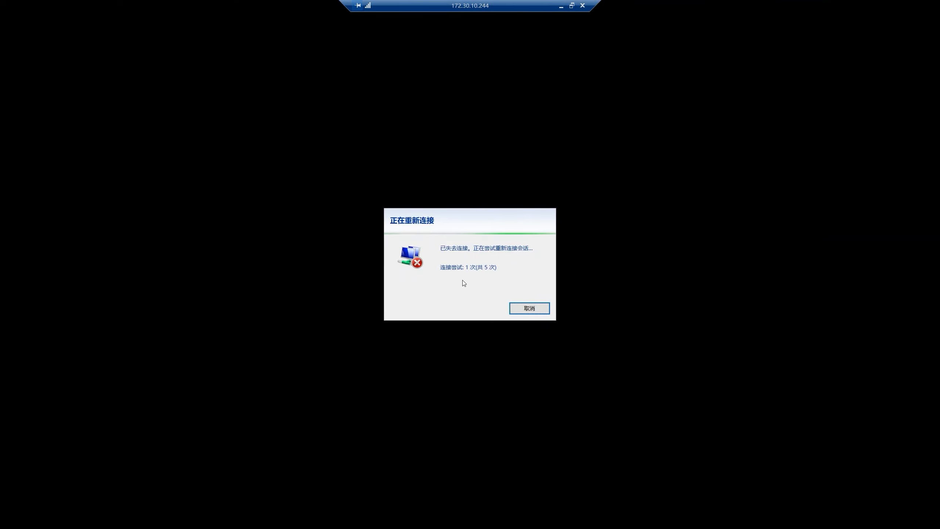
Step: Cancel the automatic reconnection attempt and reconnect to the remote desktop at 172.30.10.244 with the administrator account password
left_click(526, 311)
left_click(512, 218)
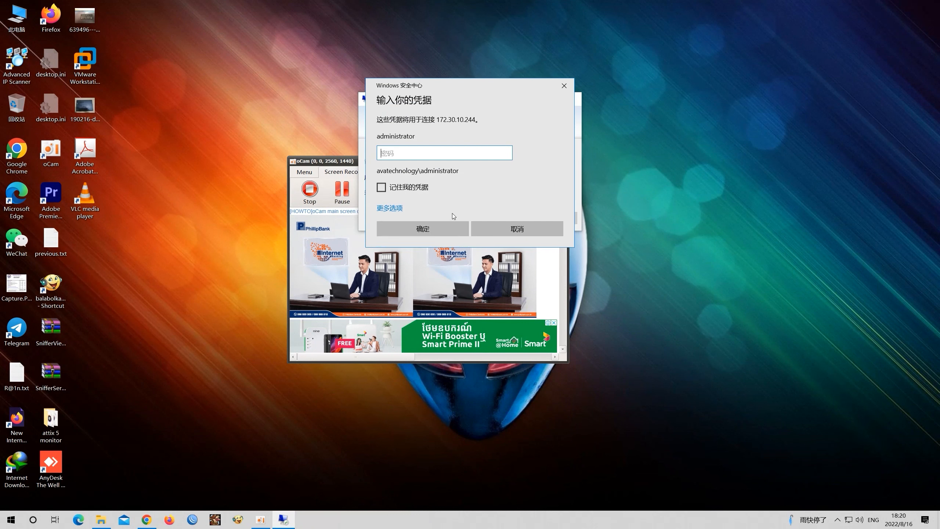
type("•••••••••")
key("Return")
left_click(515, 258)
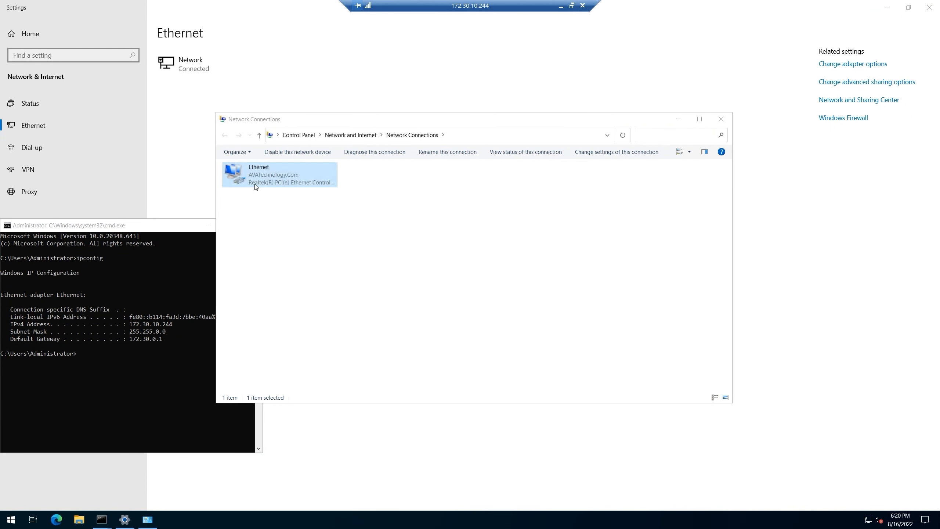
Step: Close the Command Prompt with the ipconfig output, the Network Connections window and the network settings
left_click_drag(162, 229, 544, 194)
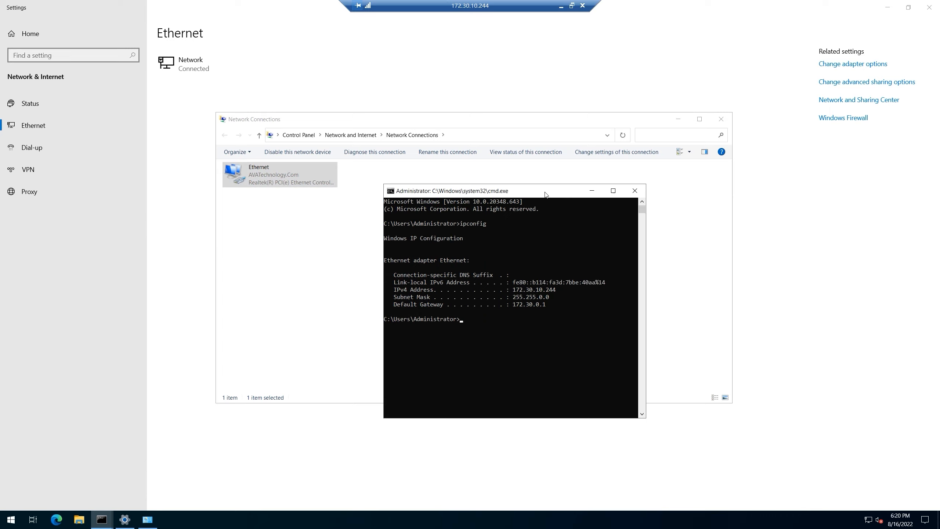
left_click(635, 198)
left_click(721, 119)
left_click(930, 8)
right_click(415, 137)
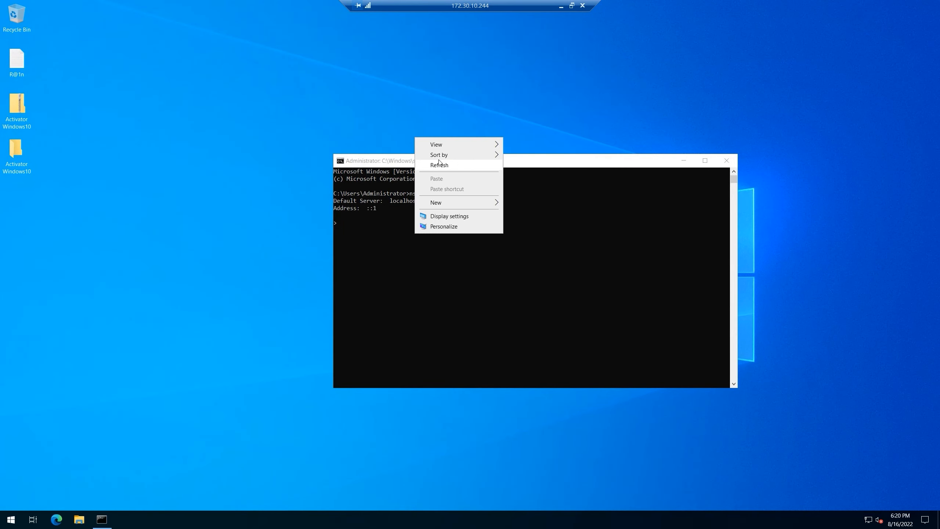
Step: Exit the open nslookup session and run nslookup again to check the default DNS server
left_click(414, 261)
type("exut")
key("Return")
type("exit")
key("Return")
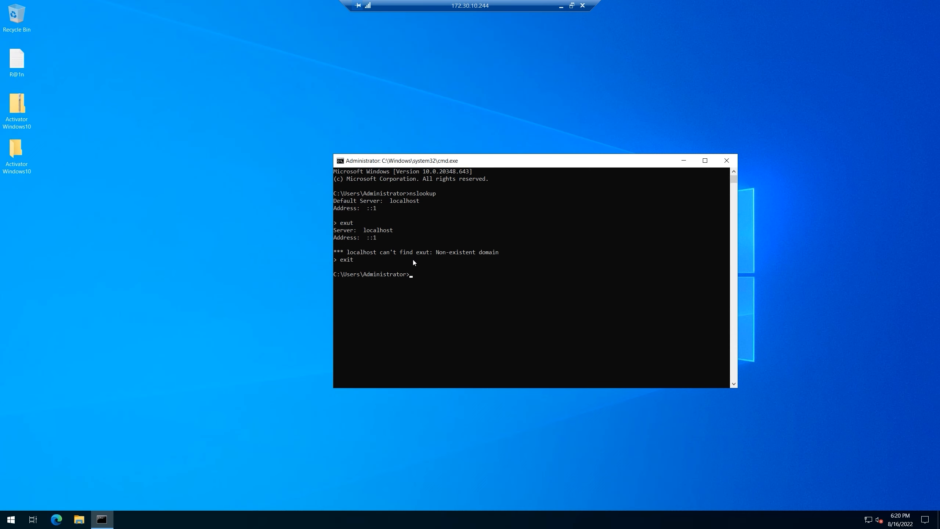
type("nslookup")
key("Return")
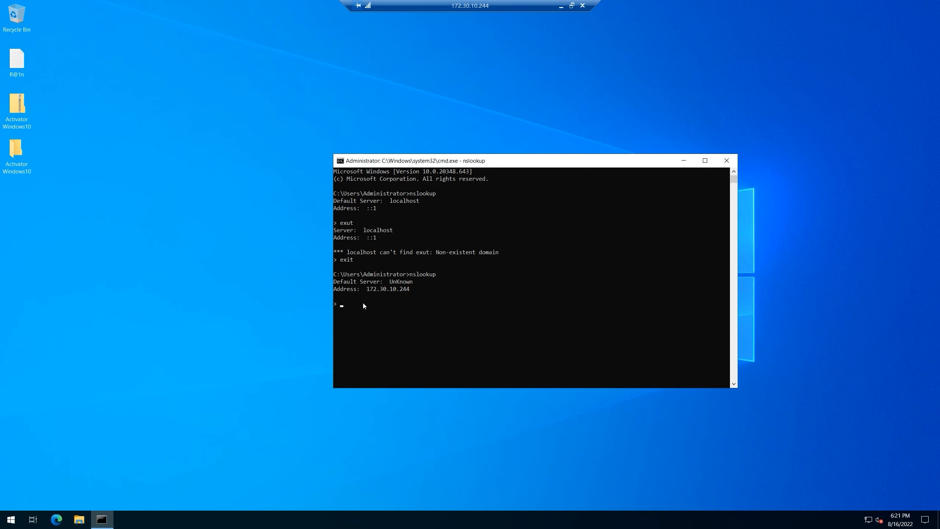
Step: Exit nslookup and close the Command Prompt
type("exit")
key("Return")
type("exit")
key("Return")
key("super")
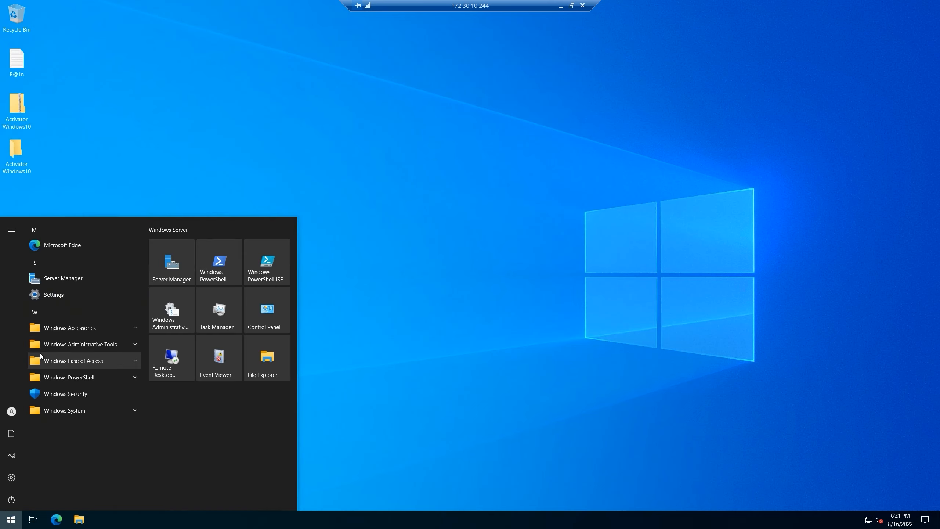
left_click(112, 152)
right_click(105, 172)
left_click(143, 205)
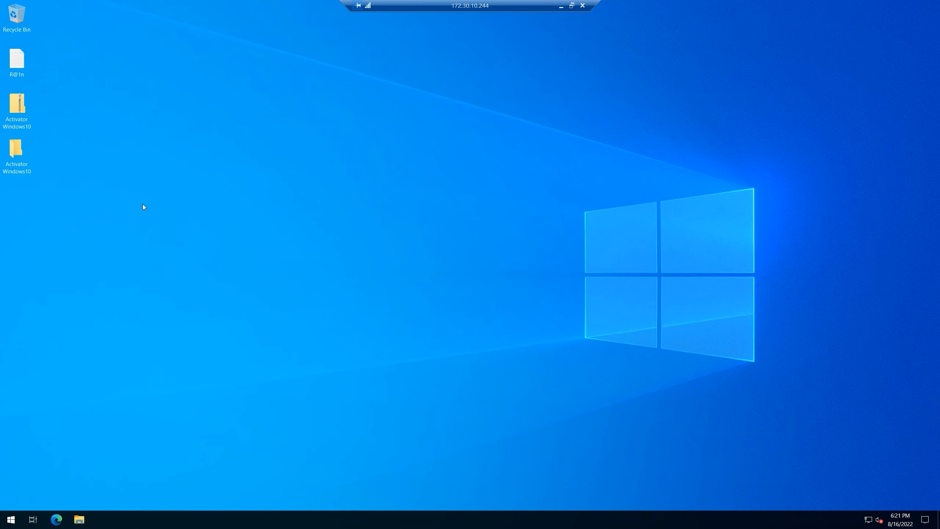
Step: Open the DNS management console from the Windows administrative tools and reposition its window on the desktop
key("super")
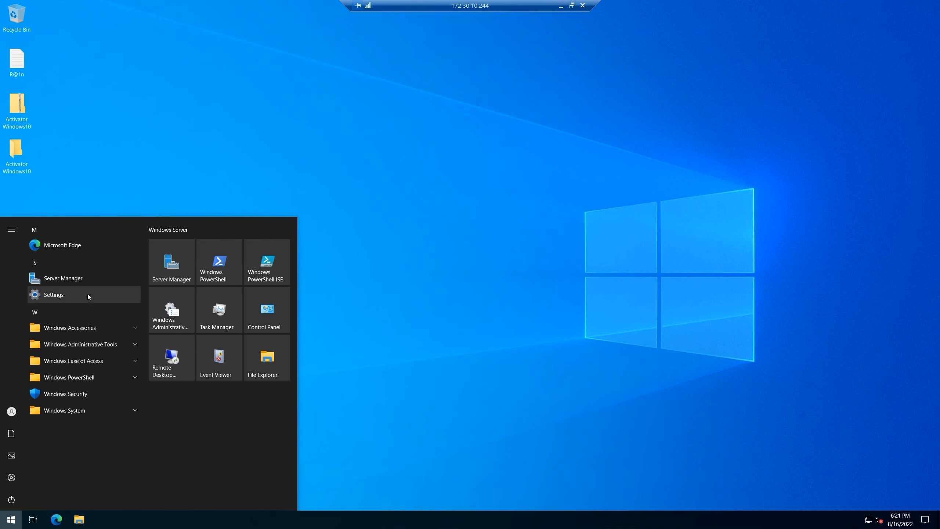
left_click(95, 348)
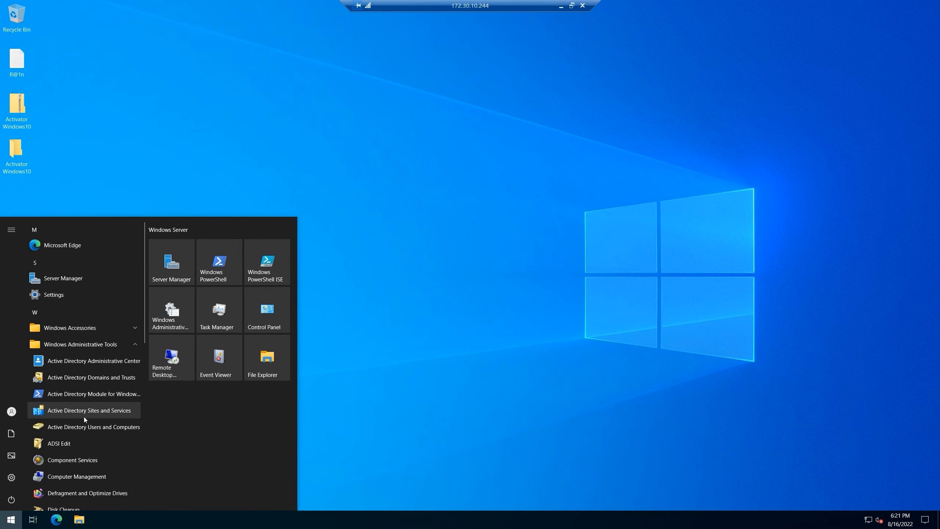
scroll(81, 393, "down", 3)
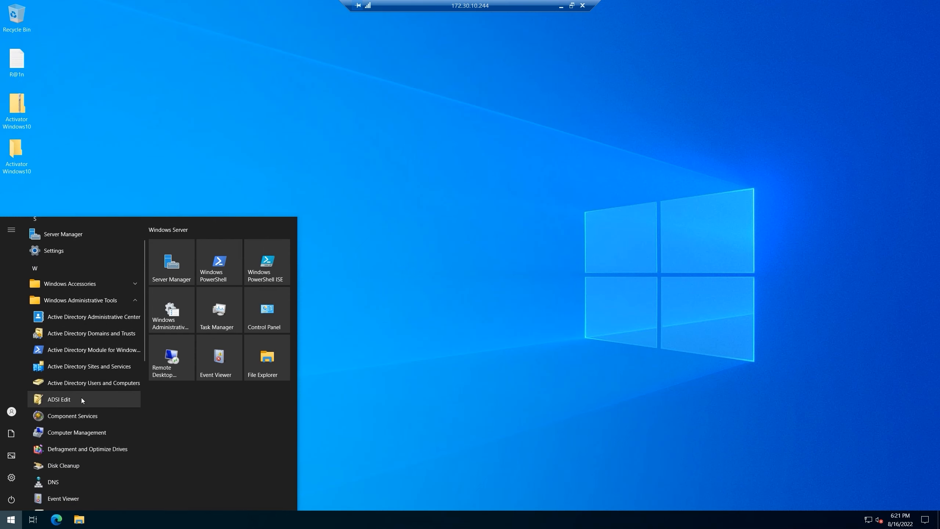
left_click(64, 435)
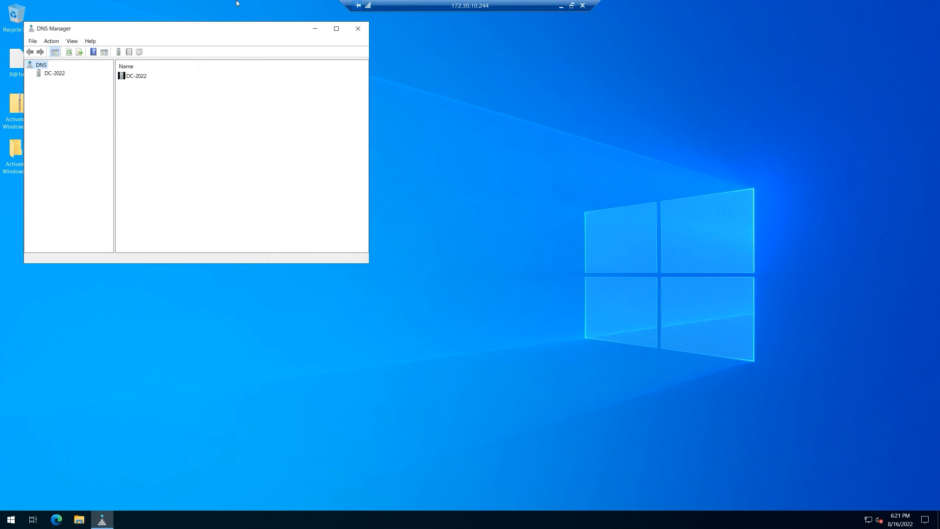
left_click_drag(200, 31, 387, 105)
Step: Expand the DC-2022 server and view the zones in its Forward Lookup Zones folder
double_click(243, 147)
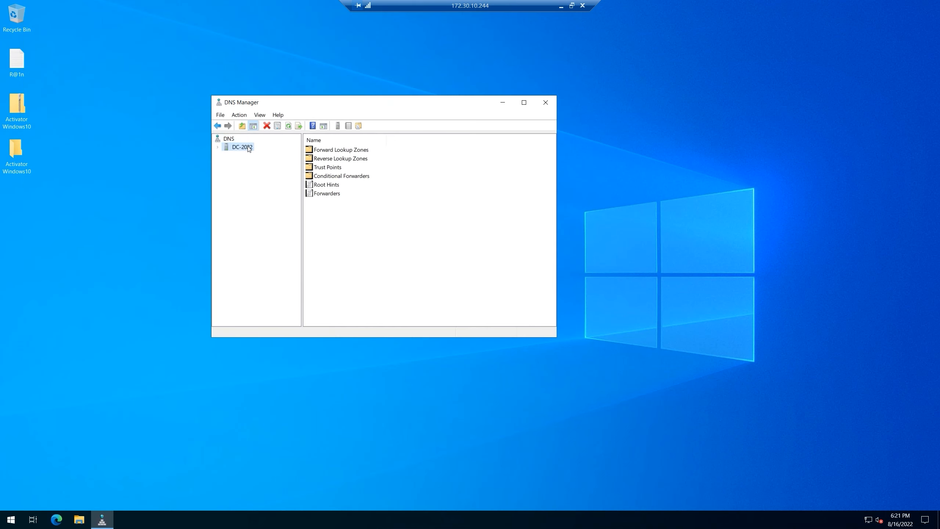
left_click(251, 166)
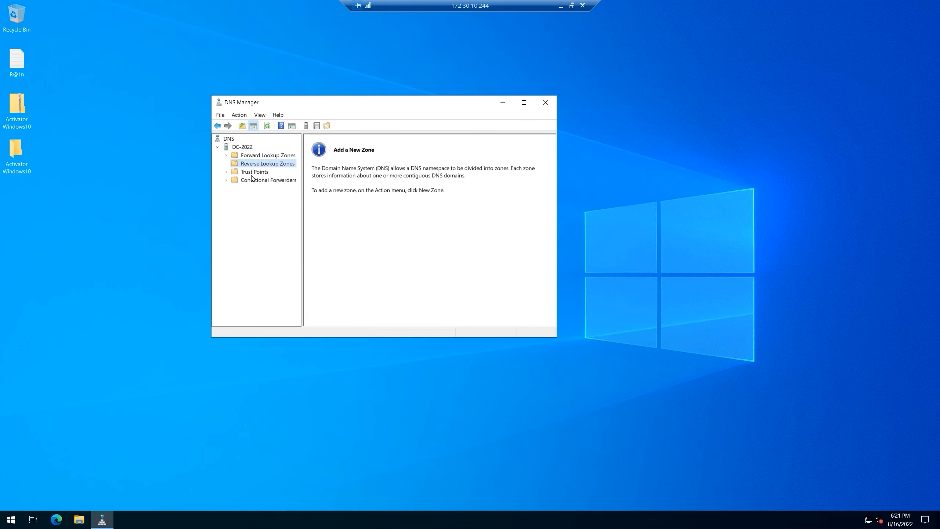
double_click(253, 156)
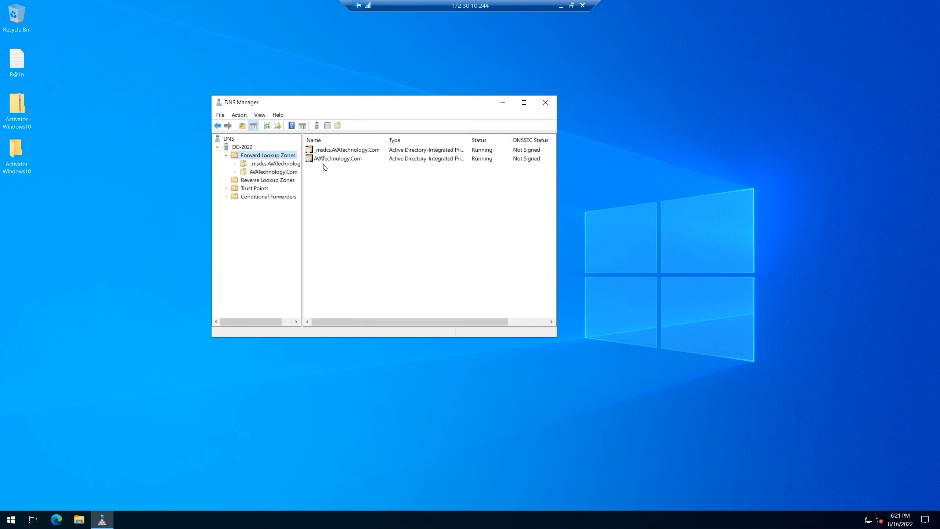
left_click(324, 161)
Step: Start a new primary, Active Directory-stored IPv4 reverse lookup zone, replicated to all DNS servers on domain controllers in the AVATechnology.Com domain
left_click(255, 181)
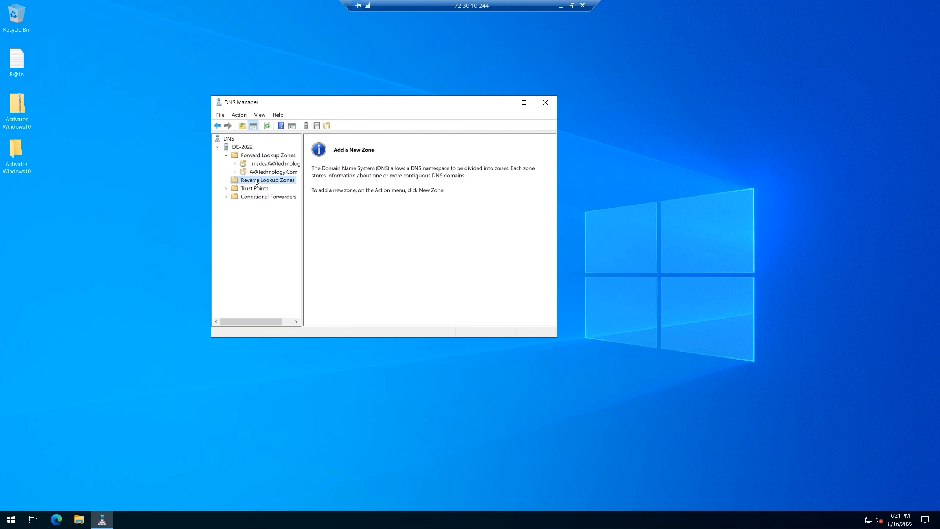
right_click(283, 181)
left_click(301, 187)
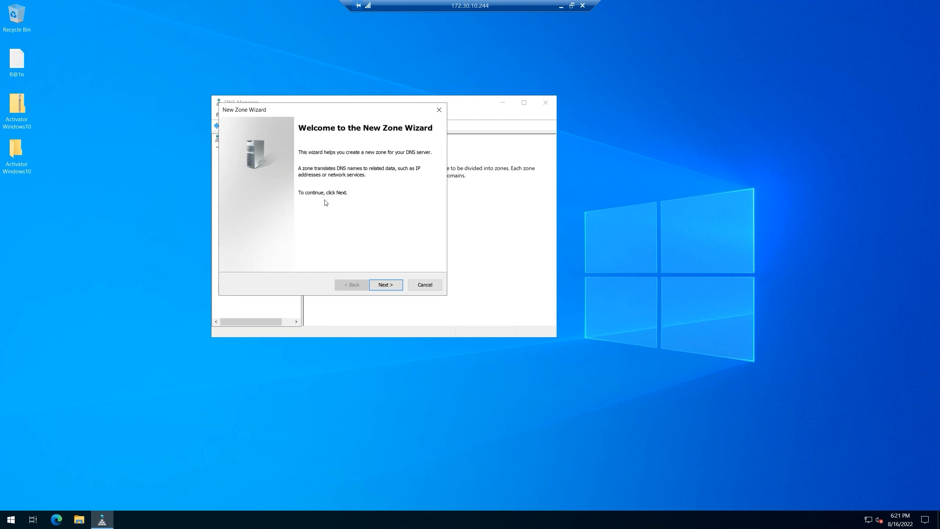
left_click(385, 285)
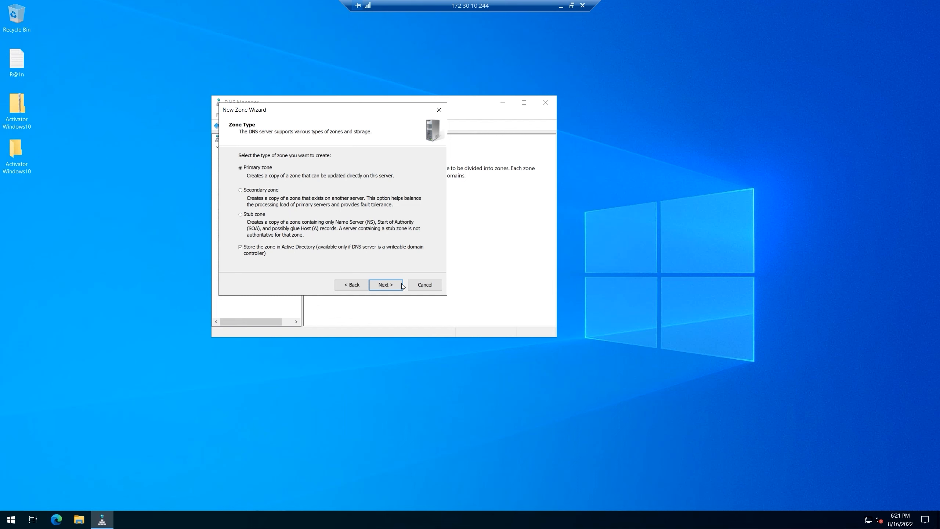
left_click(389, 285)
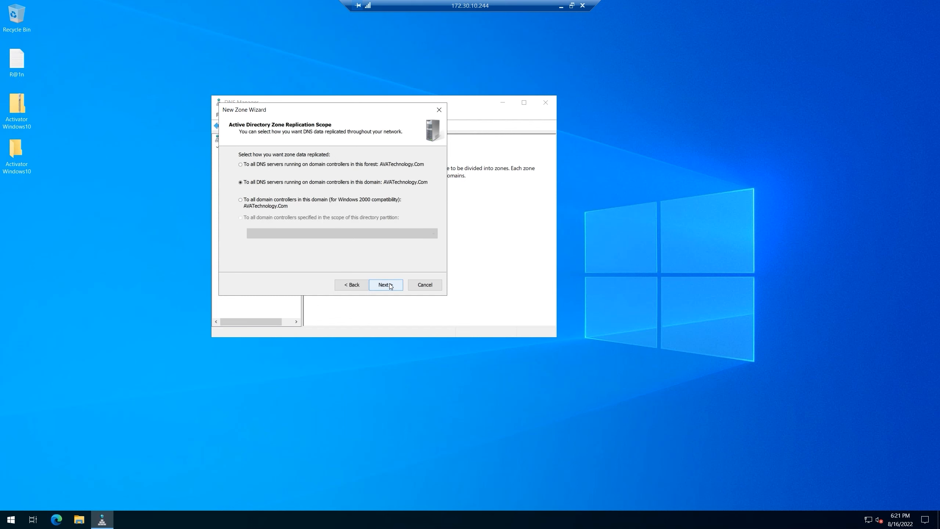
left_click(390, 286)
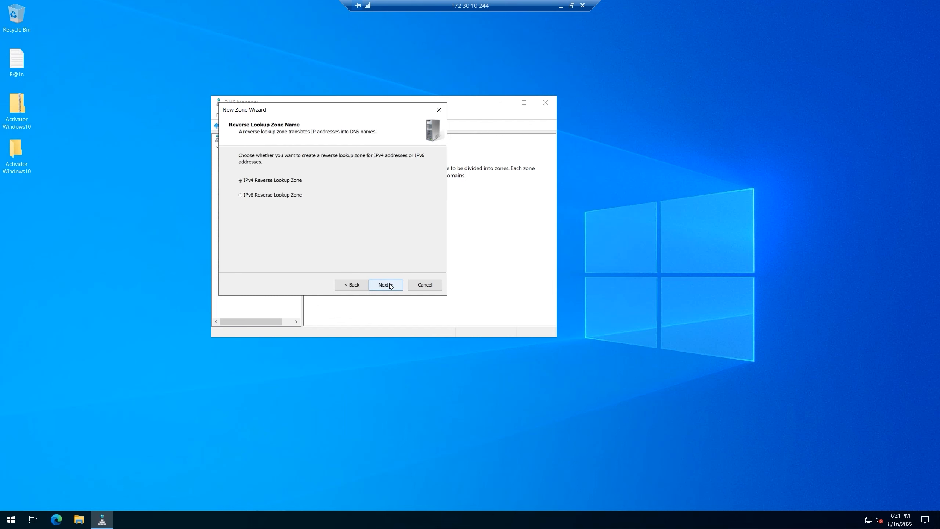
left_click(390, 285)
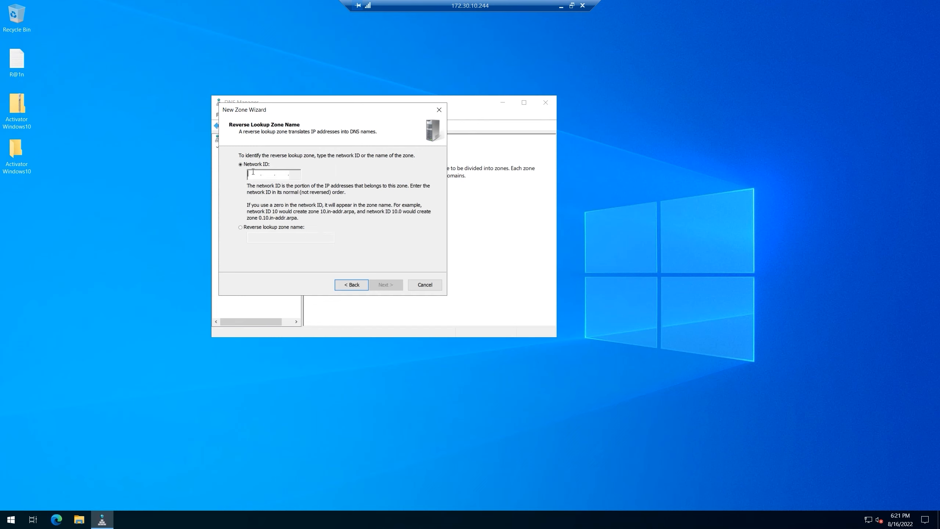
Step: Set the reverse zone's network ID to 172.30.10, allow only secure dynamic updates, and finish creating the zone
type("19")
key("BackSpace")
key("BackSpace")
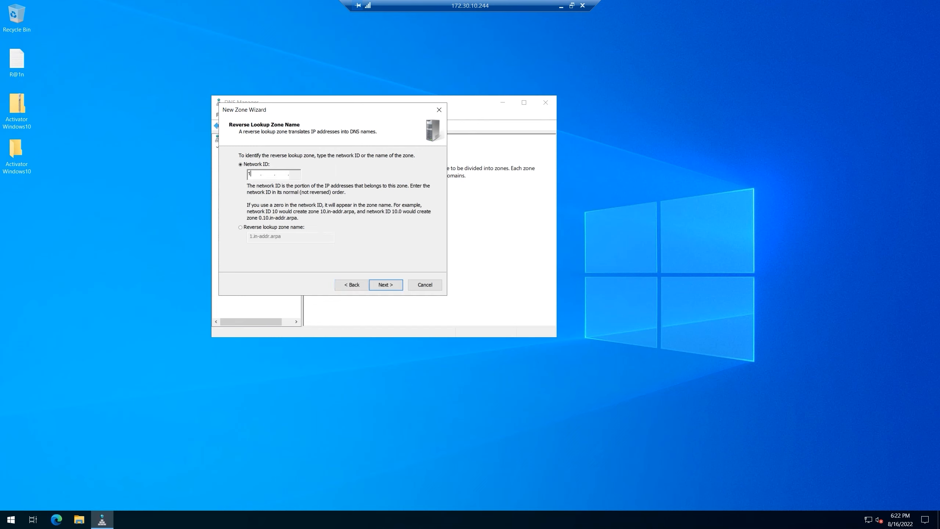
type("172 .30 .10")
left_click(398, 288)
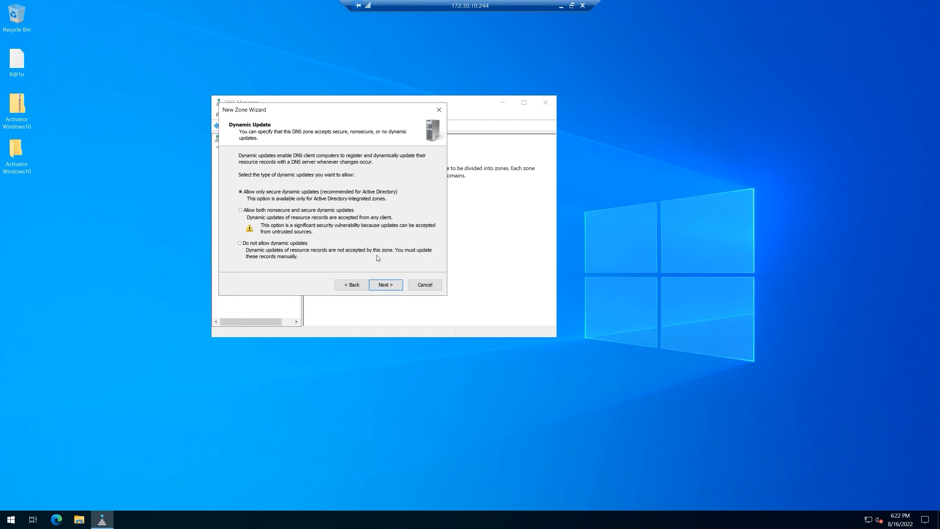
left_click(385, 287)
left_click(382, 287)
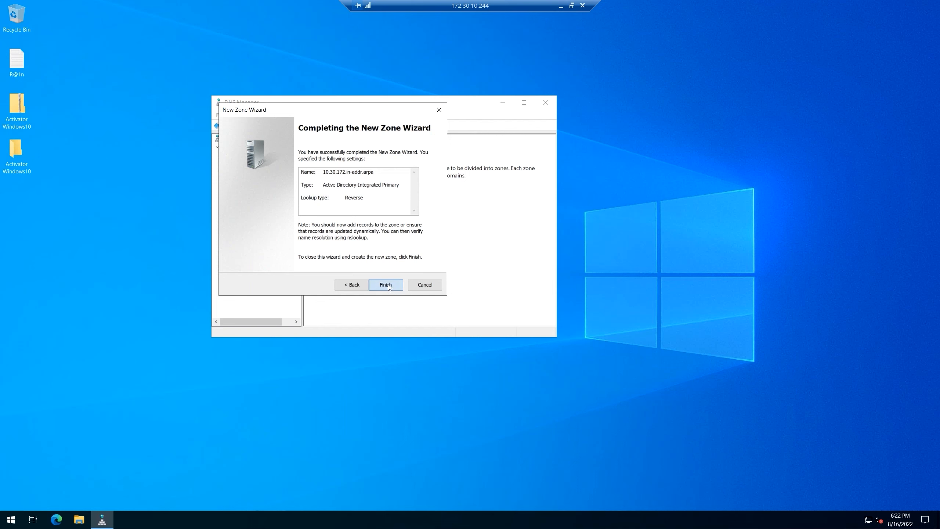
Step: Start a new pointer (PTR) record in the 10.30.172.in-addr.arpa zone with host IP address 172.30.10.244
left_click(227, 180)
left_click(264, 189)
right_click(265, 189)
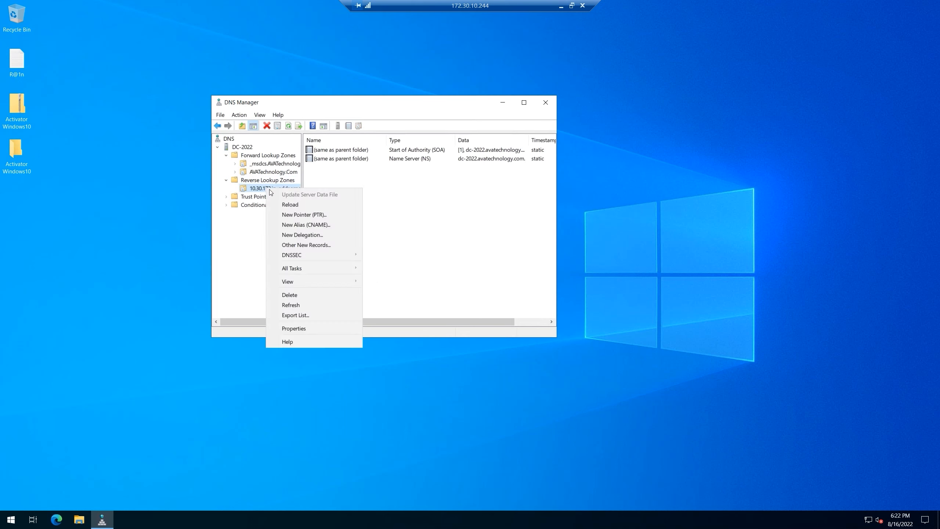
left_click(326, 216)
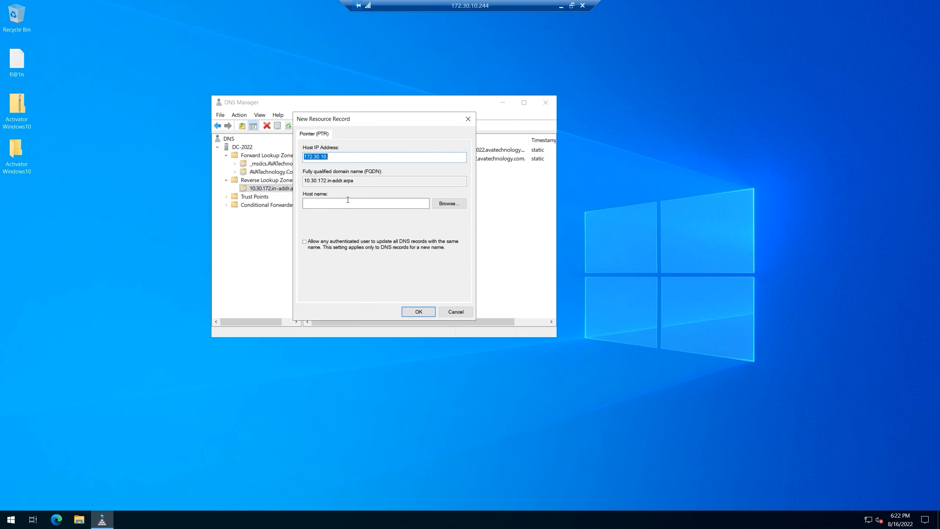
left_click(335, 157)
type("244")
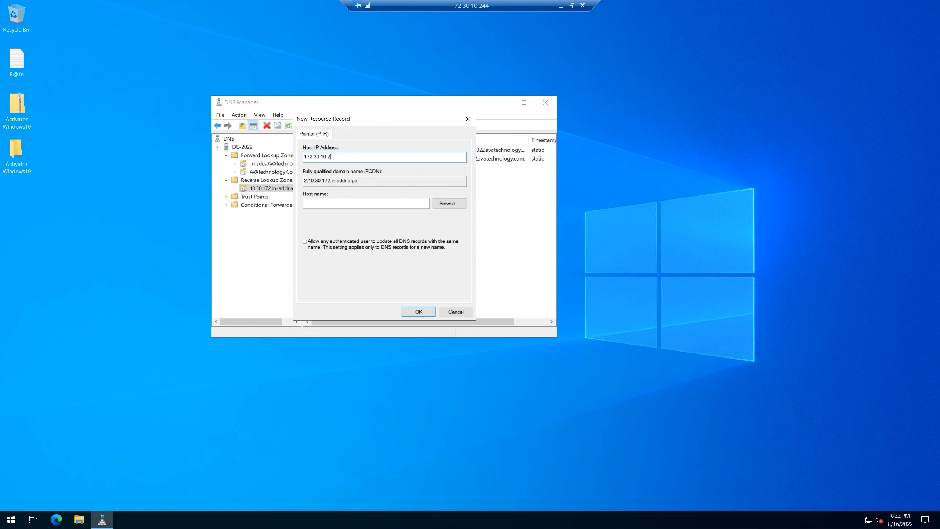
Step: Browse DC-2022's forward lookup zones to AVATechnology.Com and select the dc-2022 host record for the pointer's host name
left_click(455, 206)
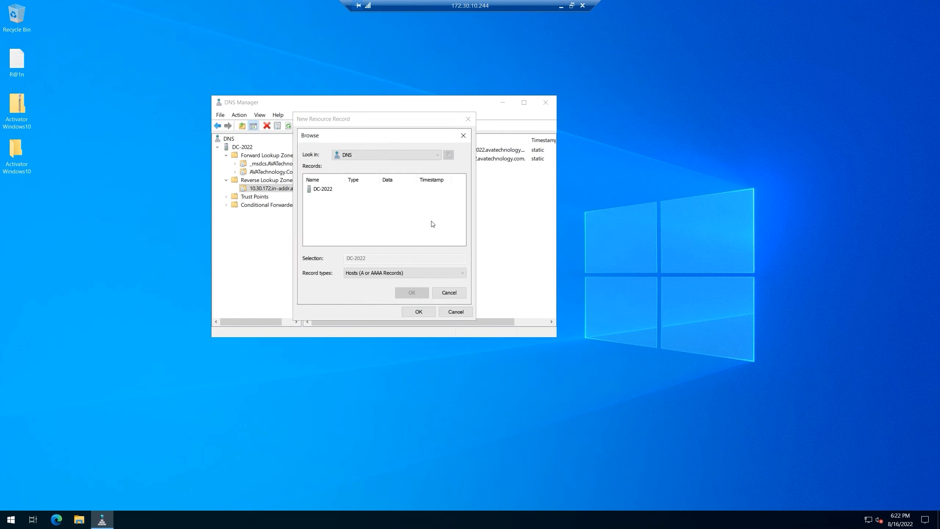
left_click(325, 190)
double_click(325, 189)
double_click(336, 190)
double_click(336, 197)
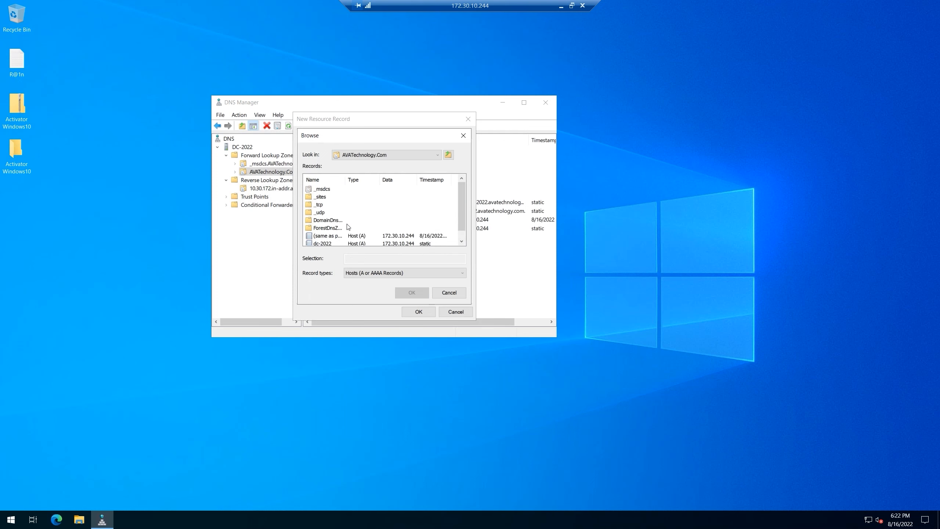
left_click(322, 237)
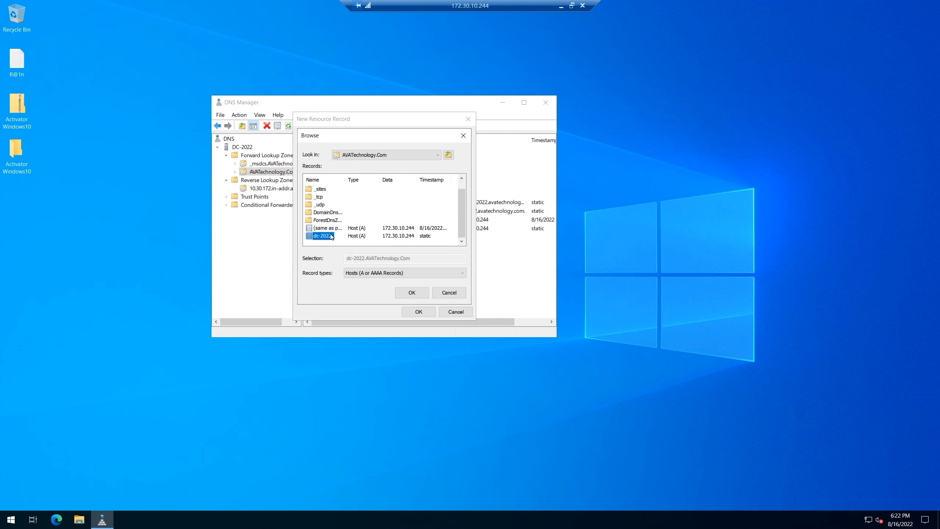
Step: Check the server's device name in the system About page, close File Explorer and return to the record browser
key("super+e")
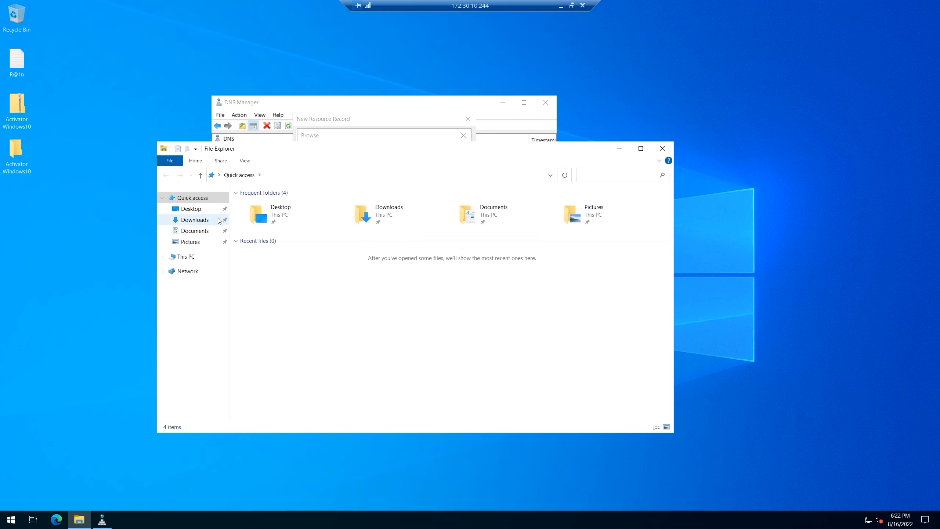
right_click(183, 256)
left_click(206, 377)
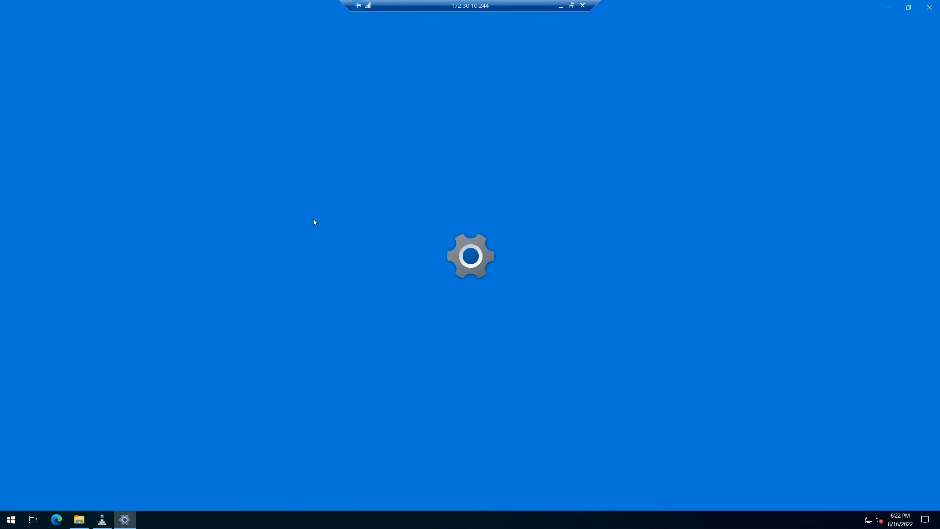
left_click(908, 7)
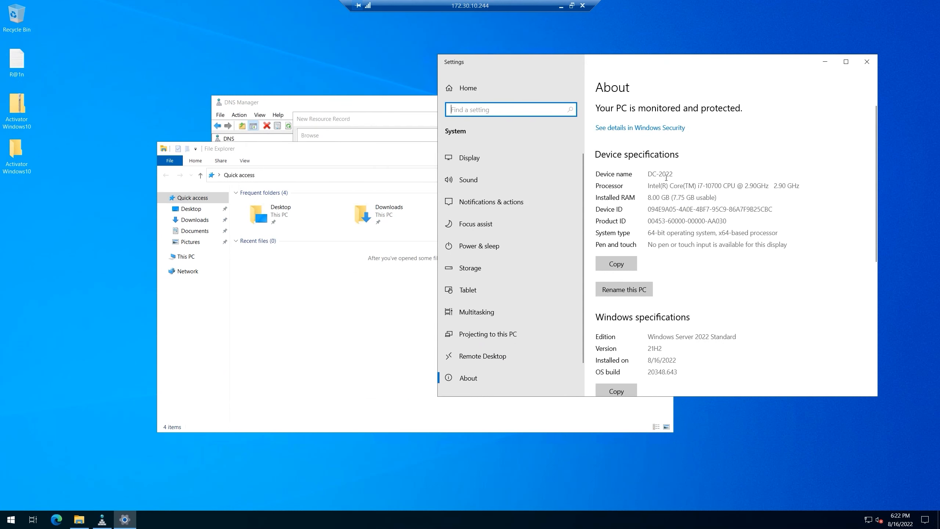
left_click(354, 150)
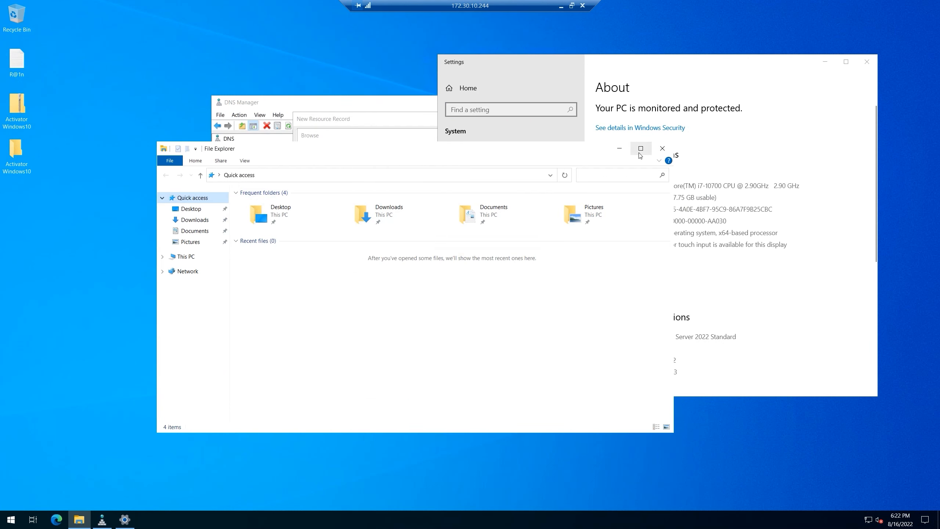
left_click(658, 150)
left_click(362, 135)
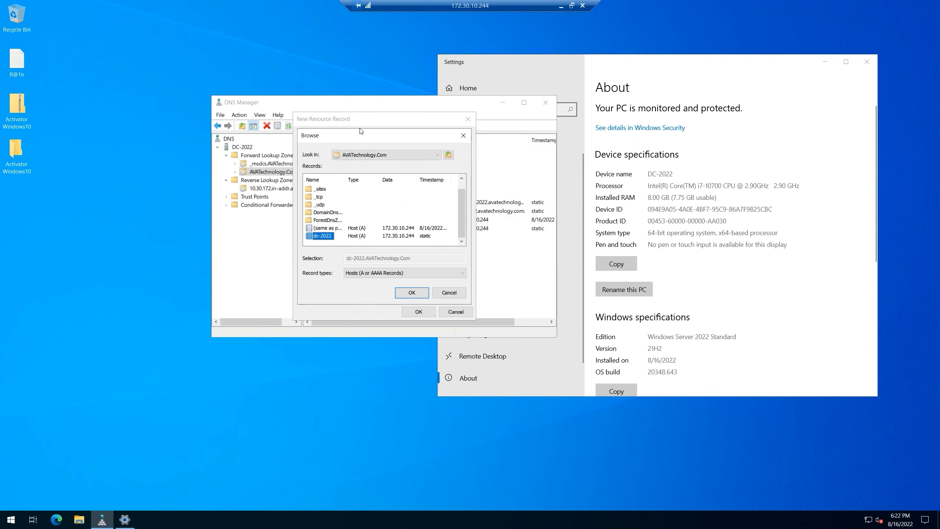
Step: Accept the dc-2022 host selection, create the pointer record and display the reverse lookup zone's records
left_click(412, 293)
left_click(415, 311)
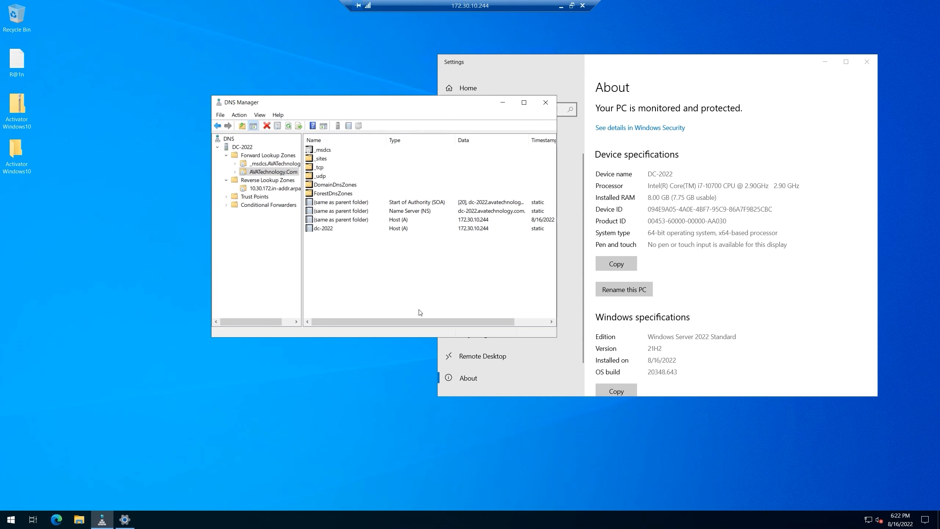
left_click(263, 189)
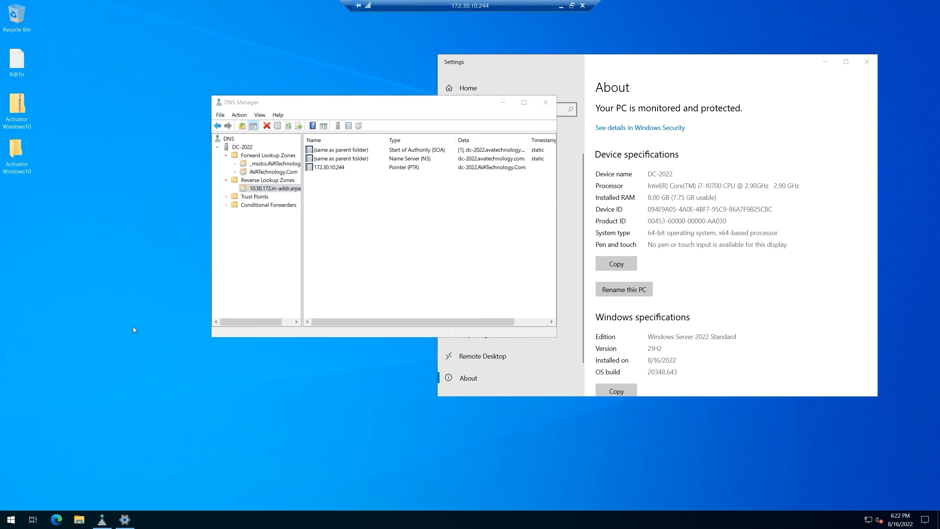
Step: Run nslookup in a new Command Prompt to check the default DNS server, and exit both
key("super+r")
key("Return")
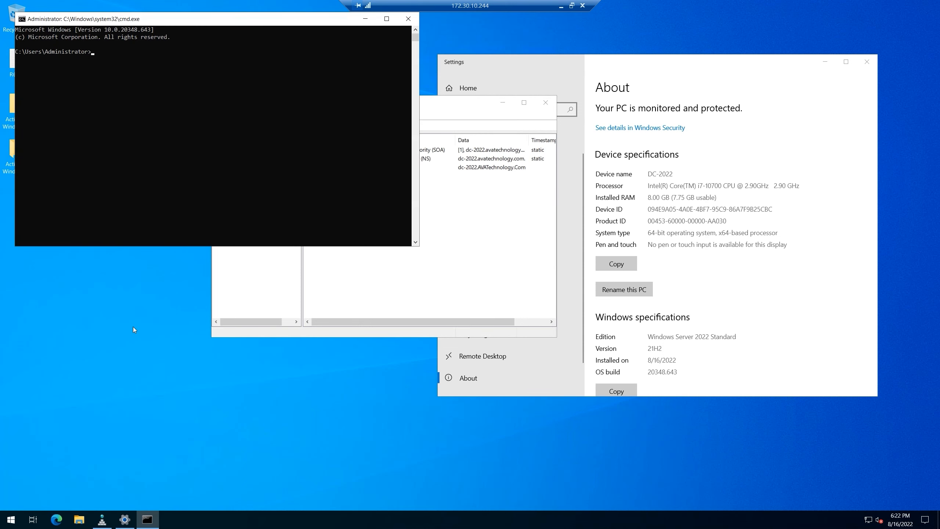
type("nslookup")
key("Return")
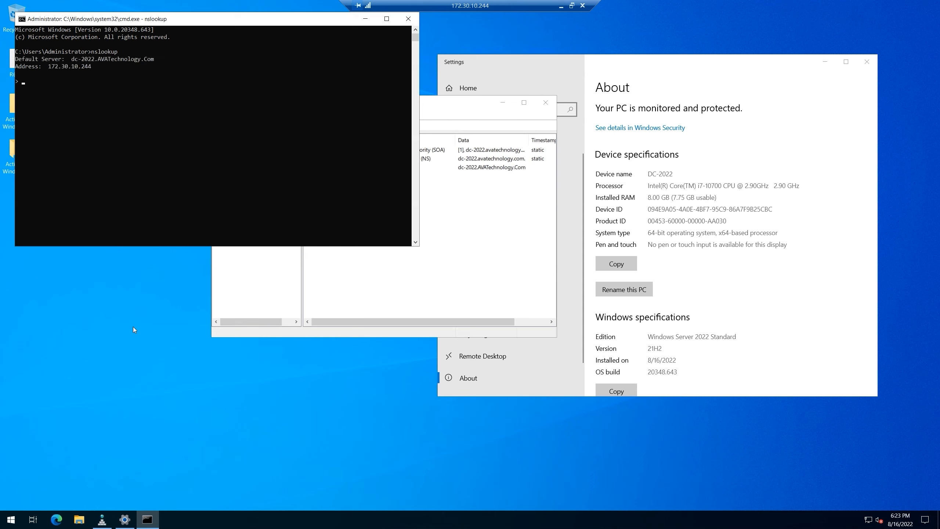
type("exit")
key("Return")
type("exit")
key("Return")
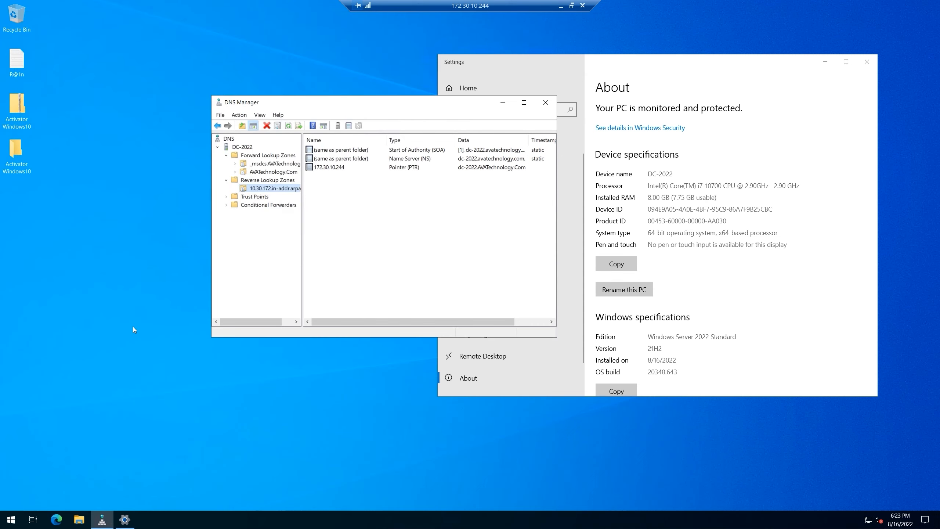
Step: Close DNS Manager and the About settings window, and minimize the remote desktop session
left_click(546, 102)
left_click_drag(562, 68, 246, 64)
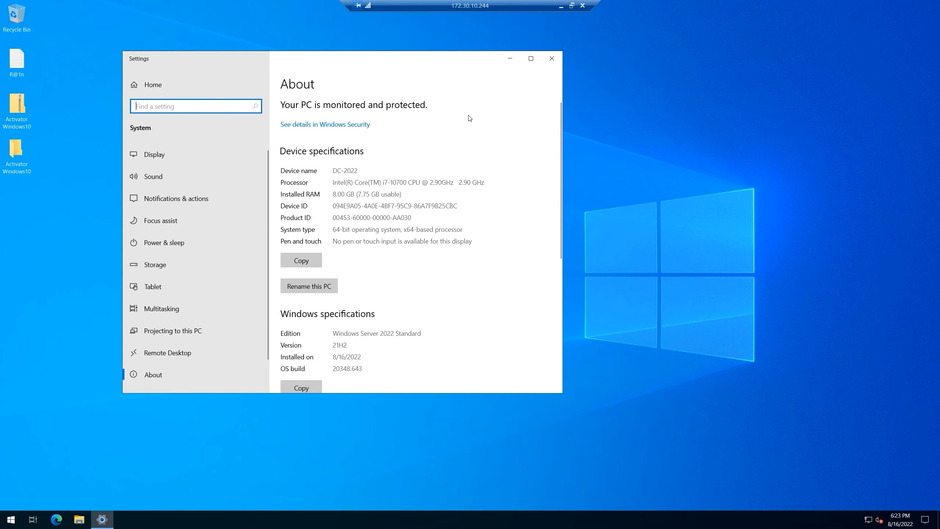
scroll(462, 239, "down", 5)
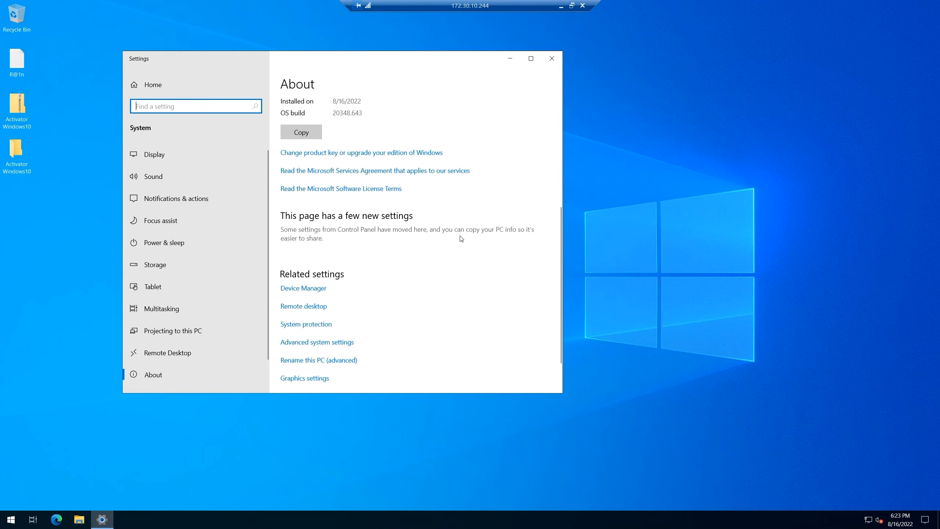
left_click(551, 59)
right_click(312, 127)
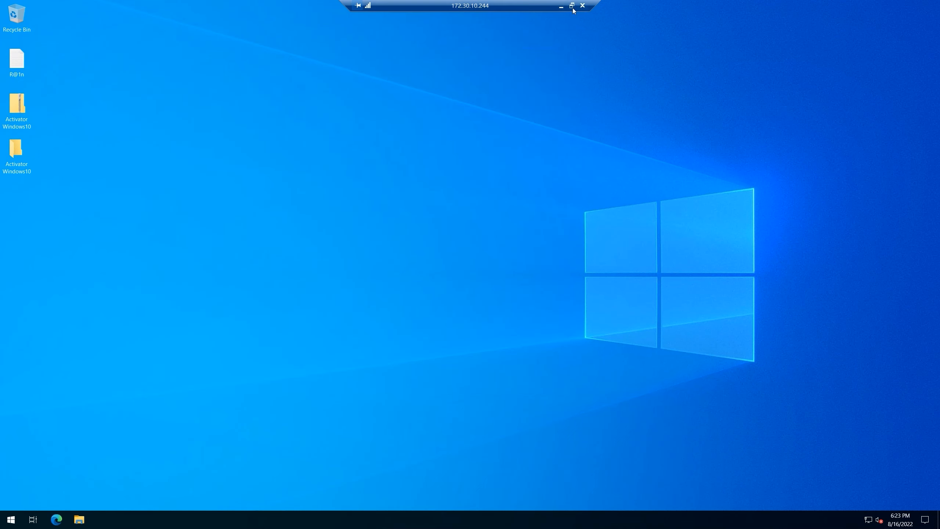
left_click(560, 6)
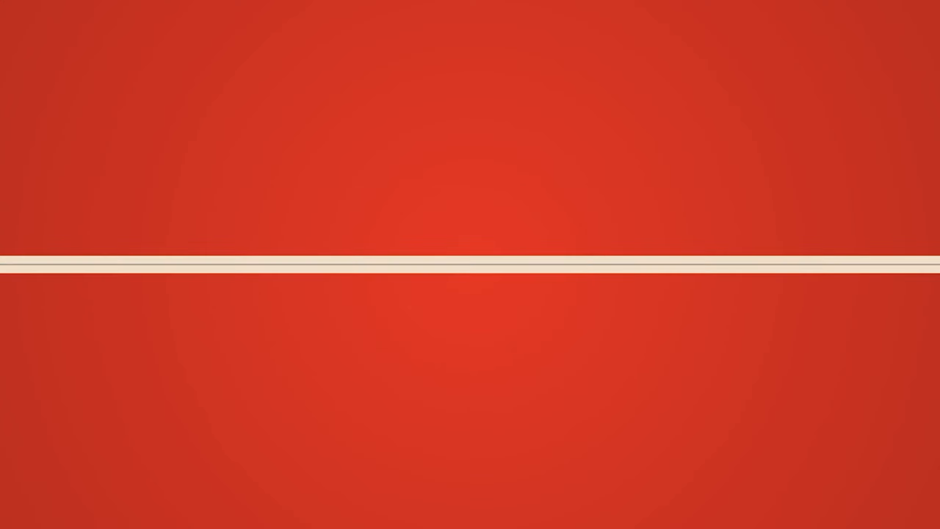